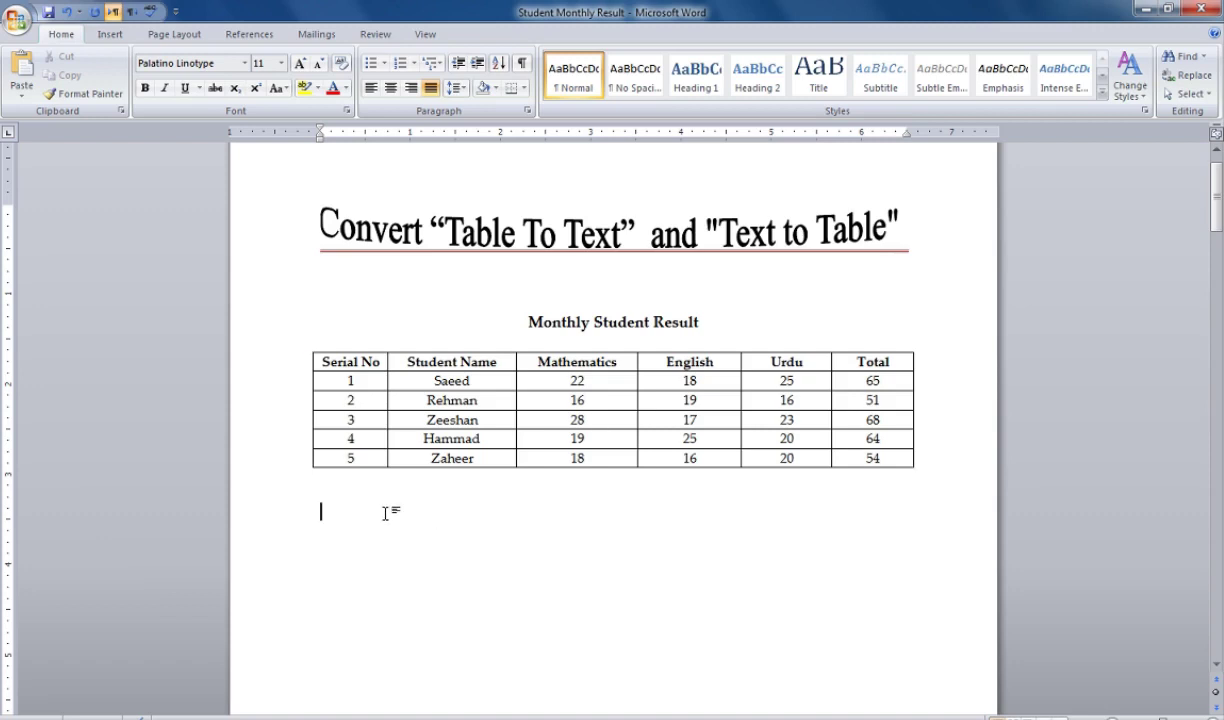
Select the header cells and first rows of the student table, then deselect.
mouse_move(303, 350)
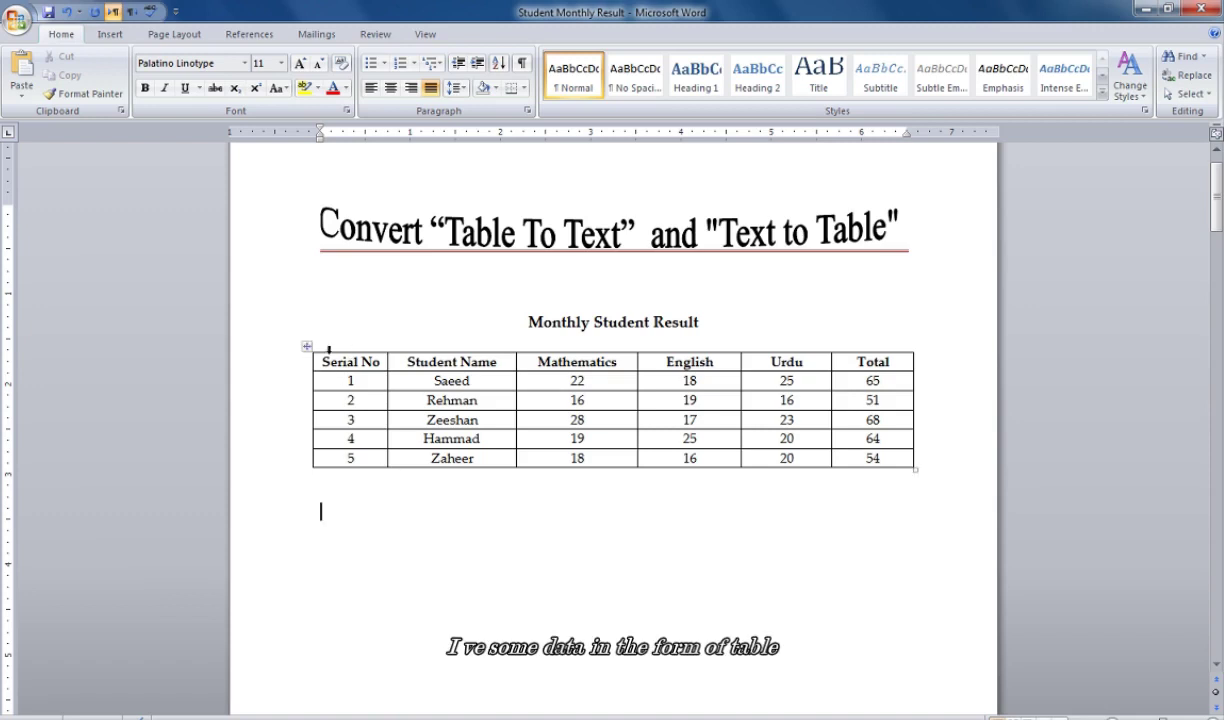
left_click_drag(320, 362, 586, 362)
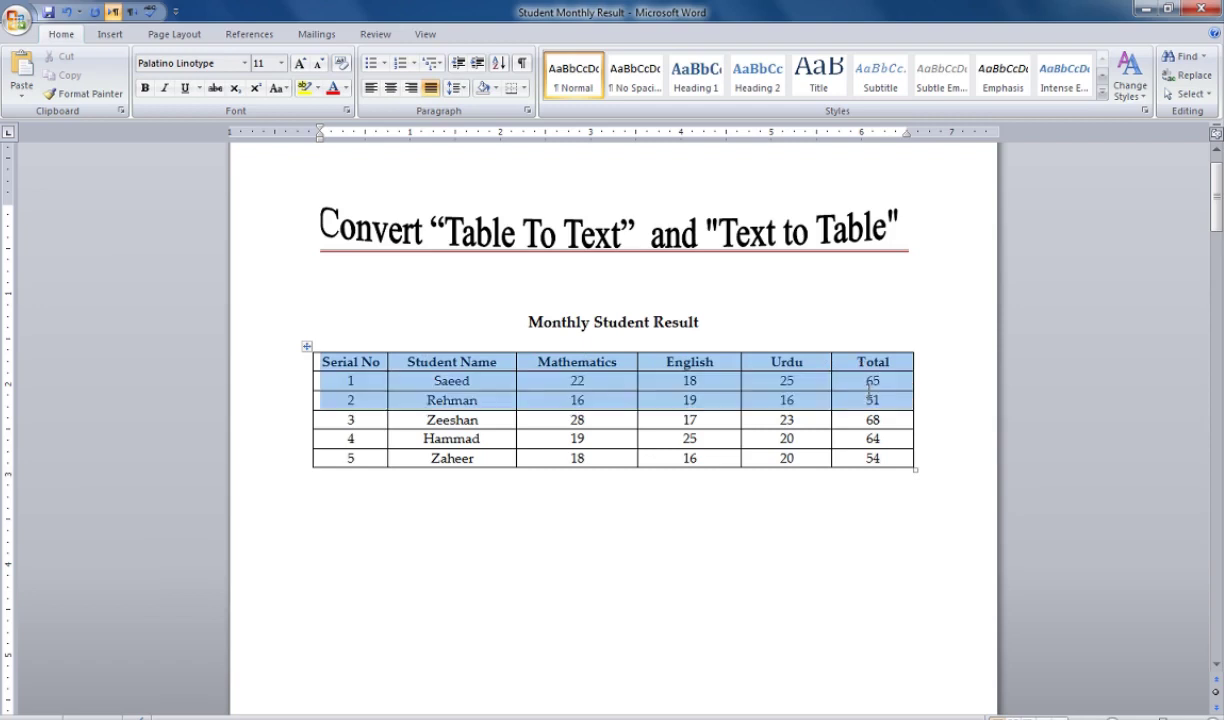
mouse_move(586, 362)
left_mouse_down()
mouse_move(874, 421)
mouse_move(838, 455)
left_mouse_up()
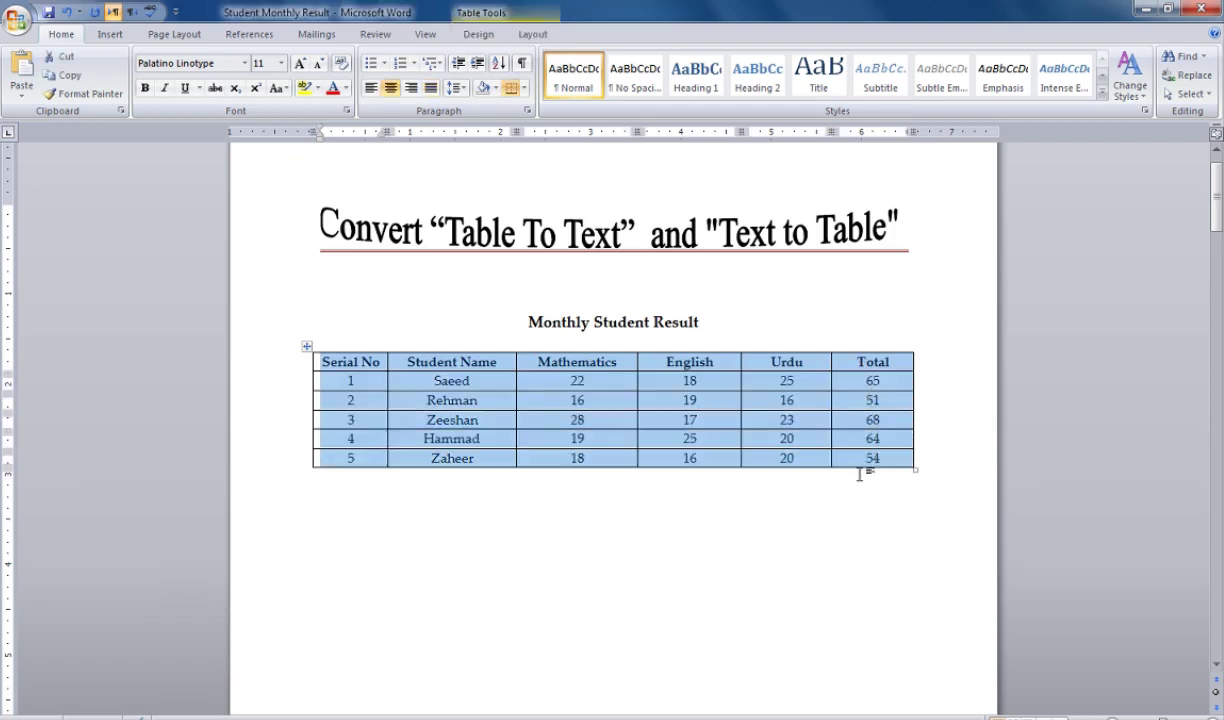
left_click(795, 538)
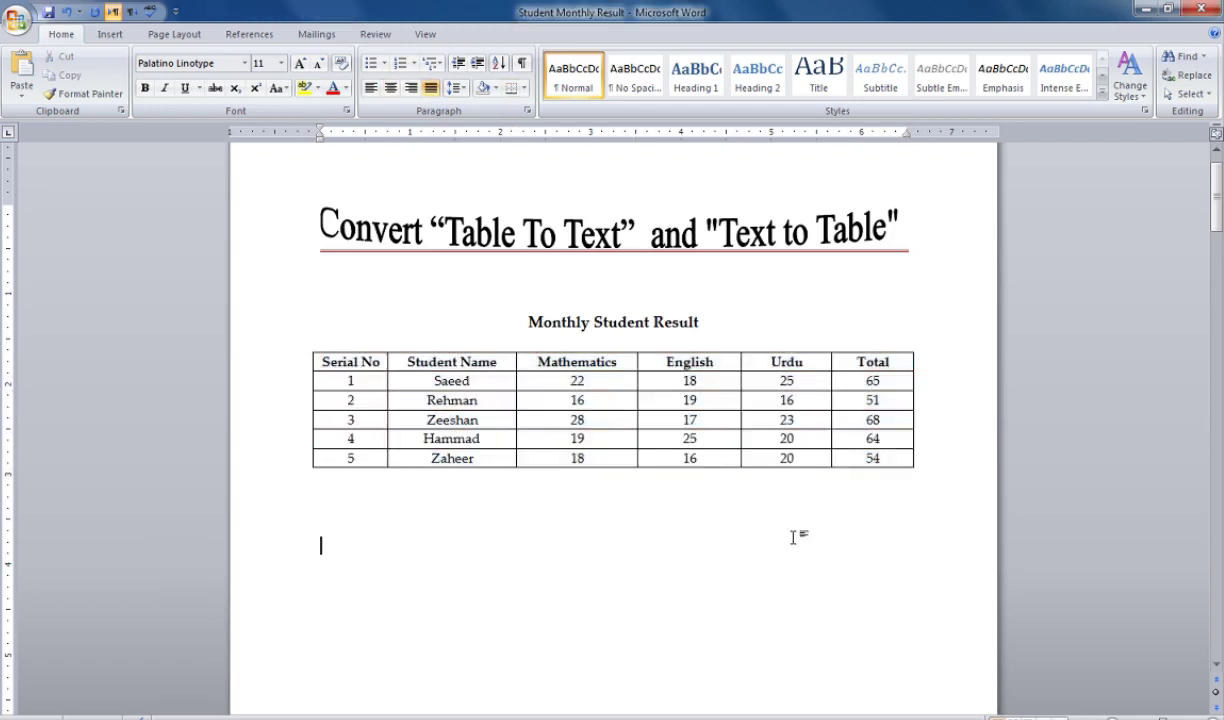
Convert the whole student table to text separated by paragraph marks.
mouse_move(310, 355)
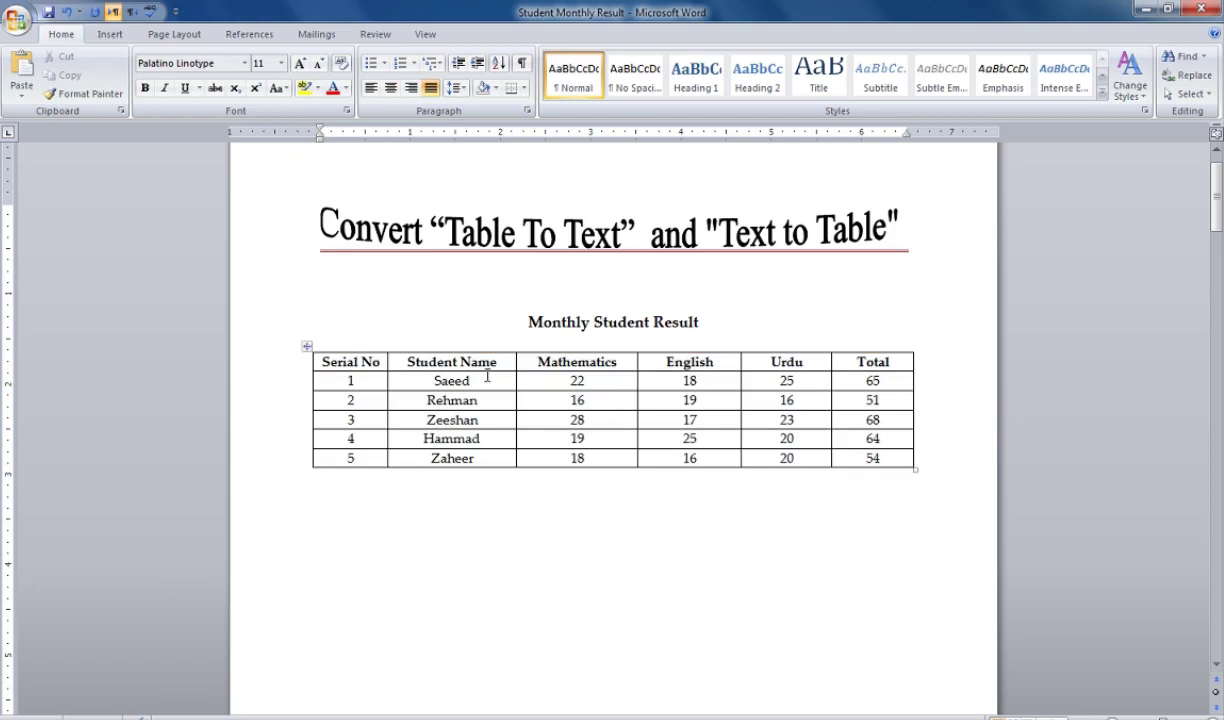
left_click(308, 350)
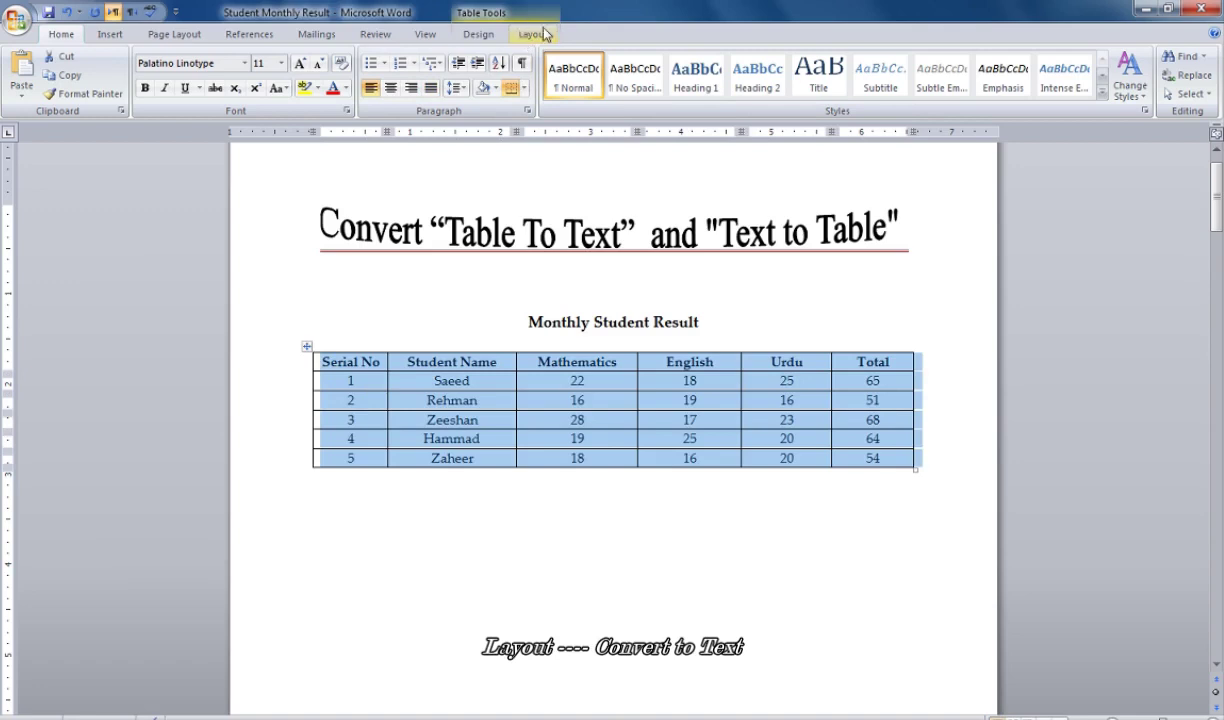
left_click(535, 35)
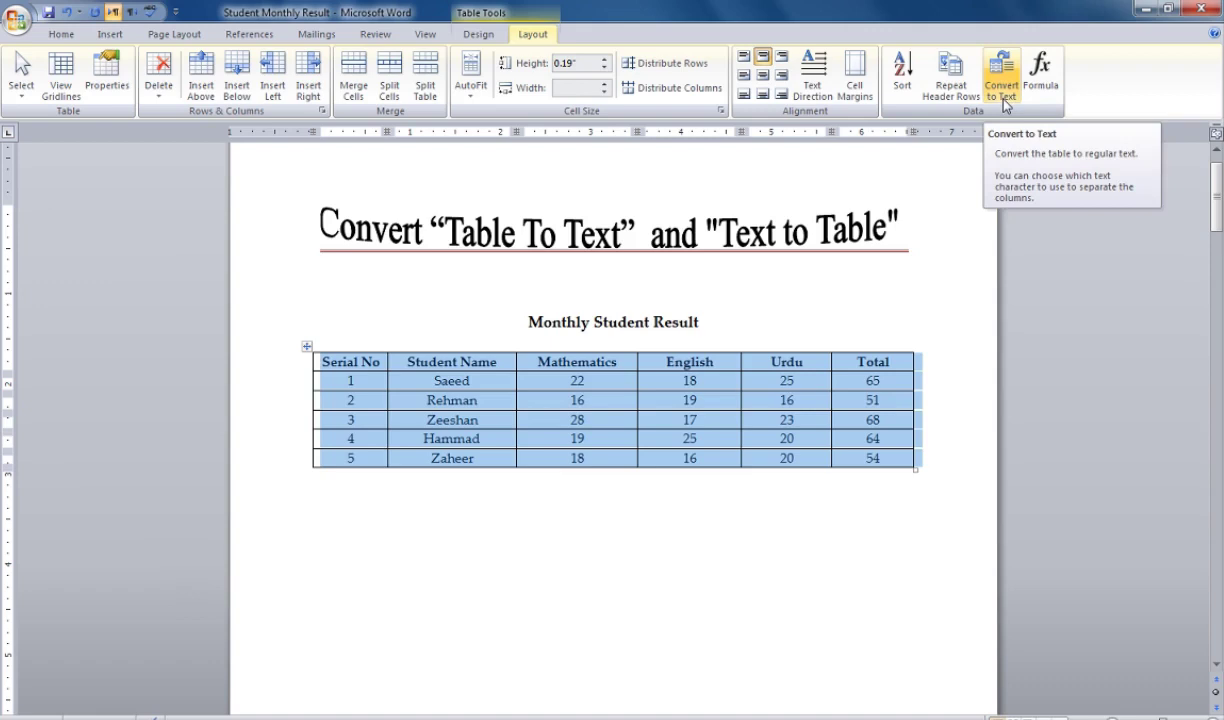
left_click(1003, 90)
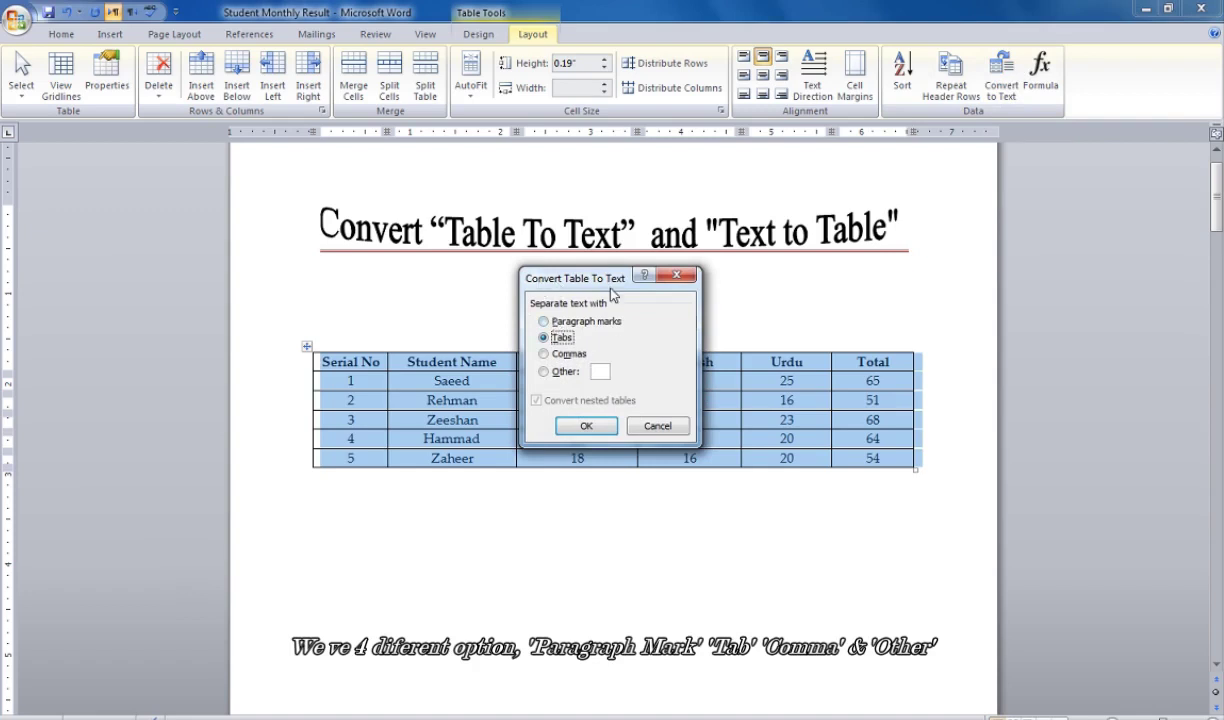
left_click(564, 326)
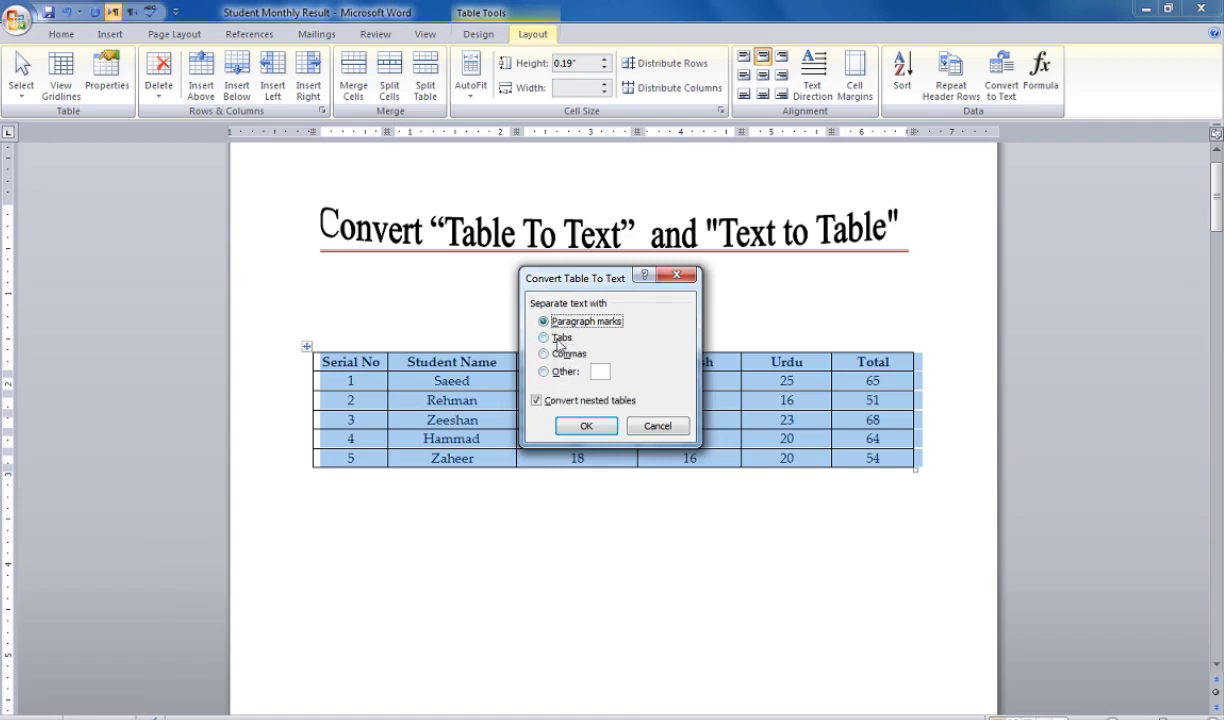
left_click(564, 338)
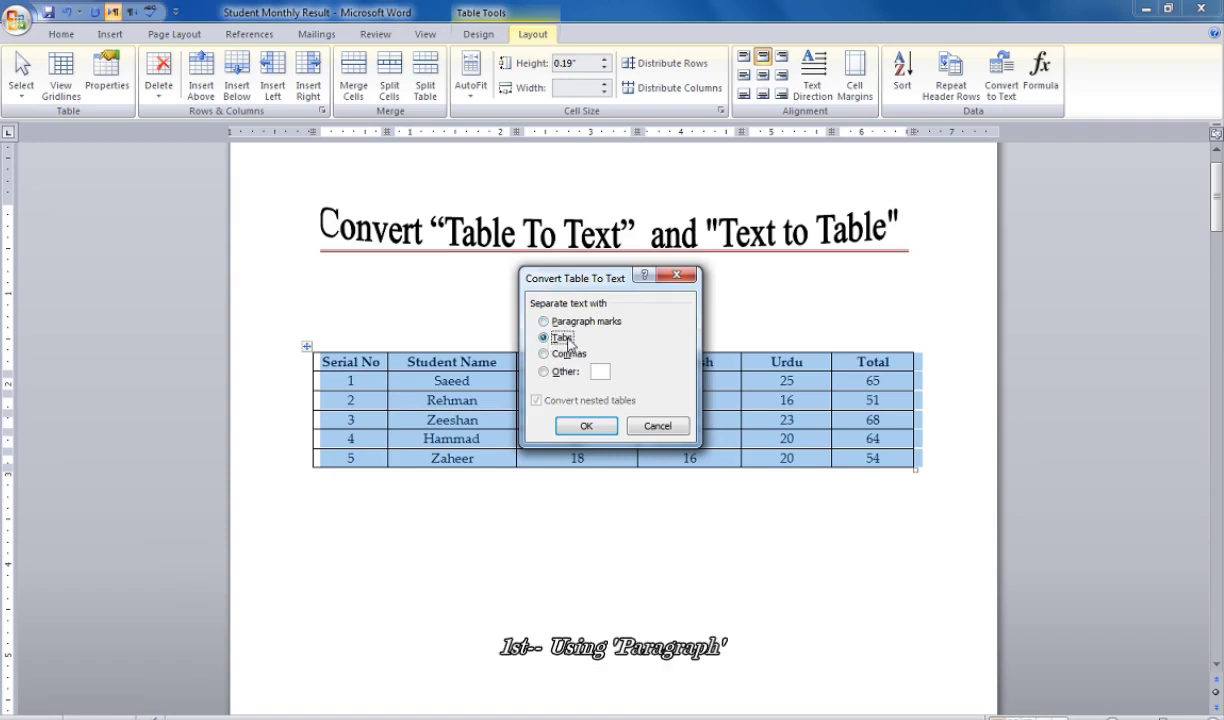
left_click(545, 321)
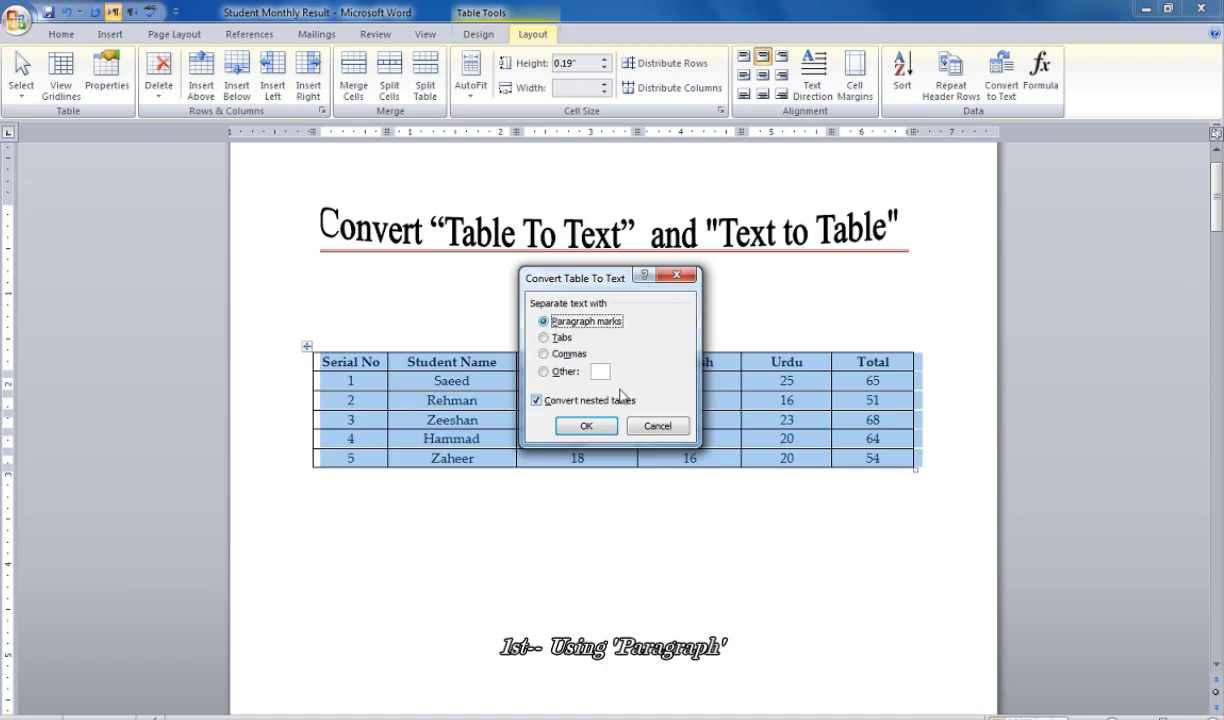
left_click(566, 422)
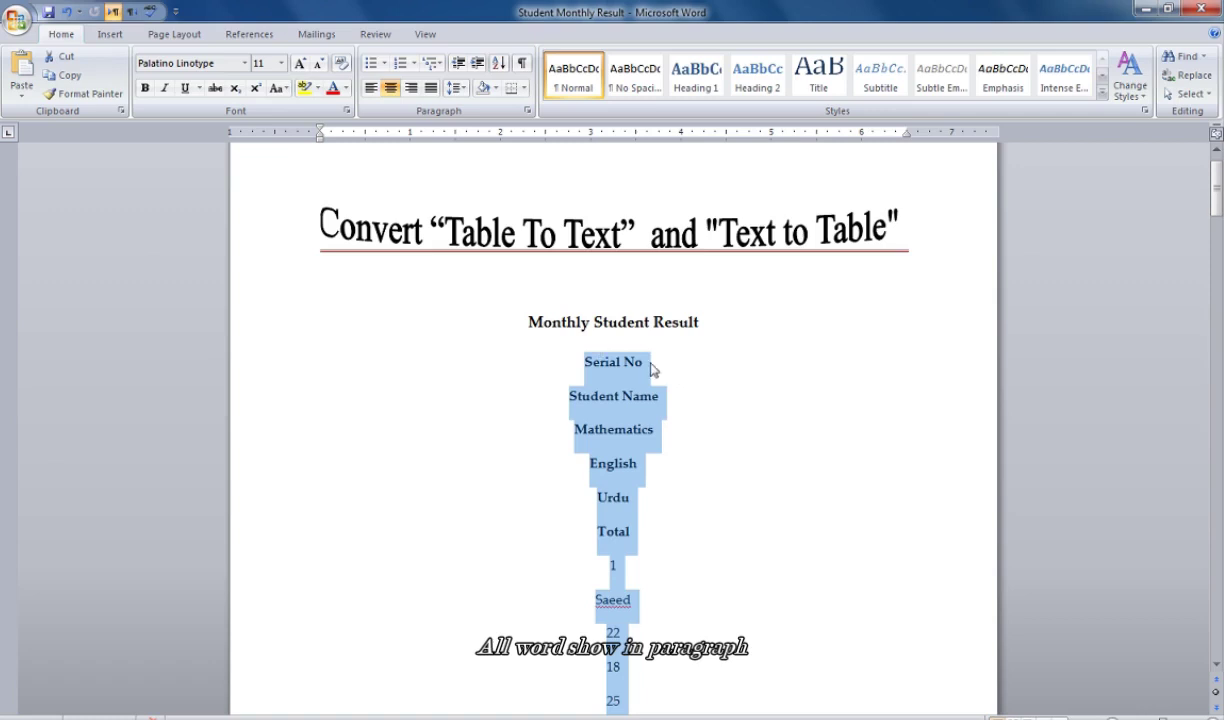
left_click(650, 368)
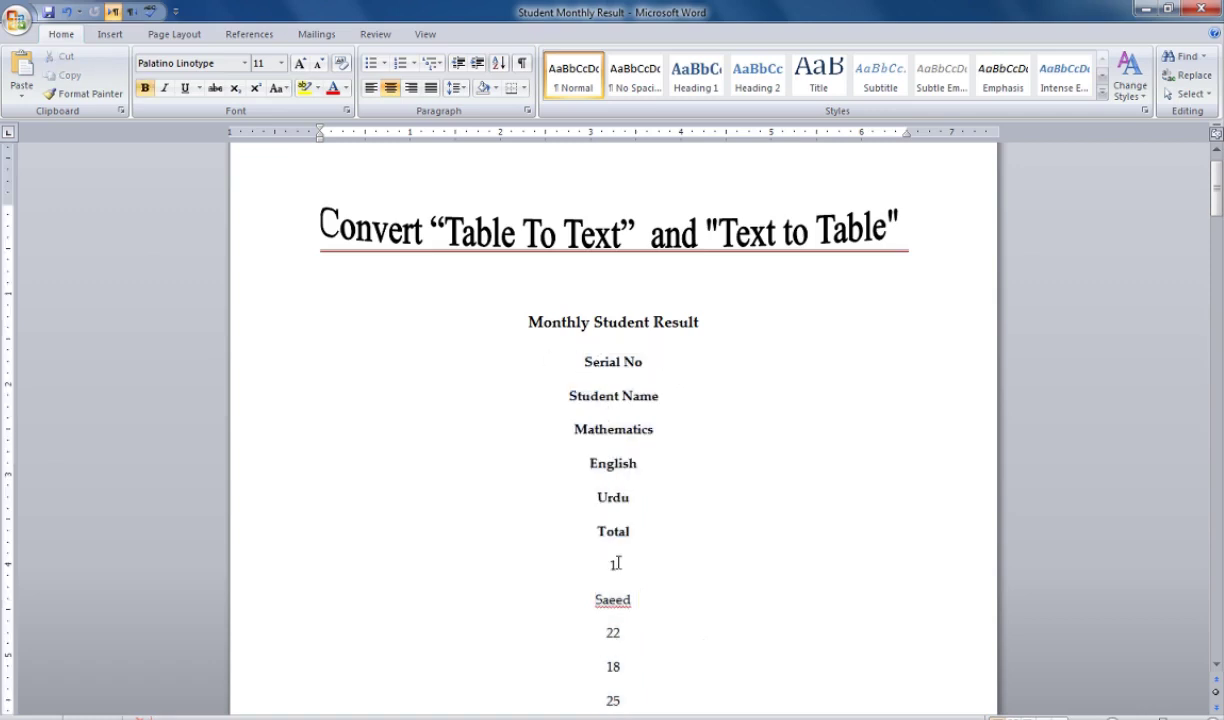
Review the converted paragraphs, then undo to restore the table.
scroll(609, 566, "down", 2)
scroll(615, 556, "down", 3)
scroll(617, 553, "down", 3)
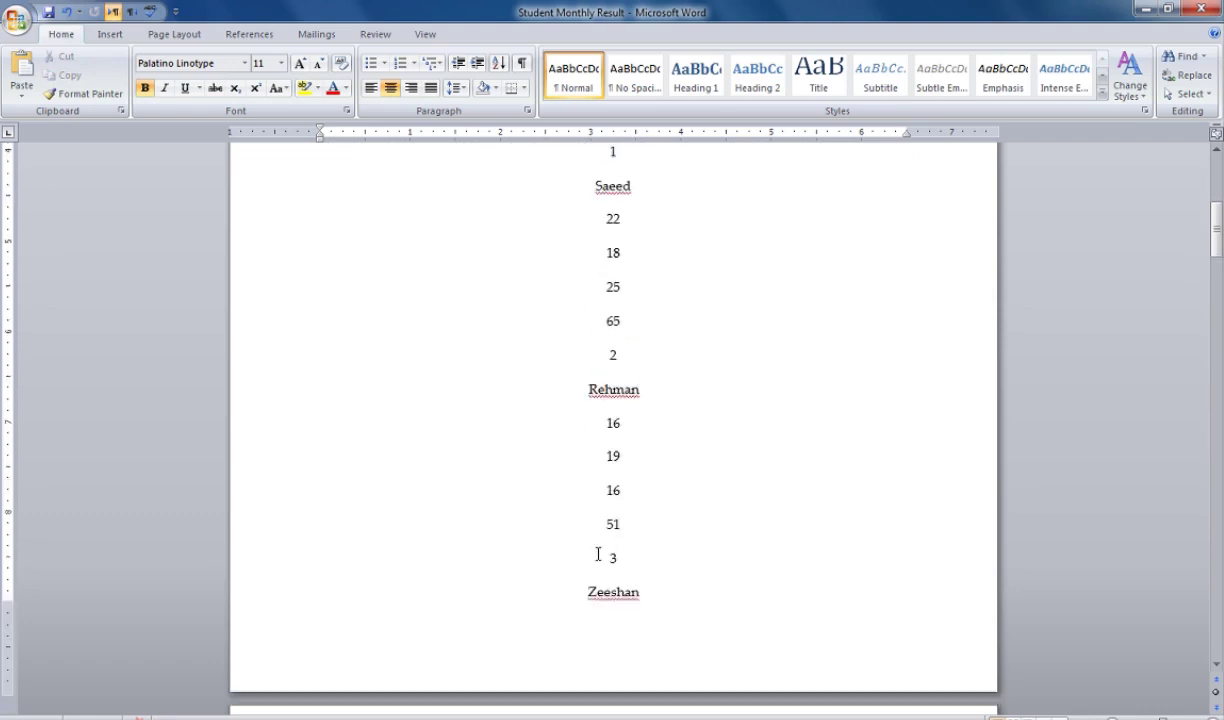
scroll(596, 550, "up", 3)
scroll(593, 545, "up", 3)
scroll(598, 520, "up", 2)
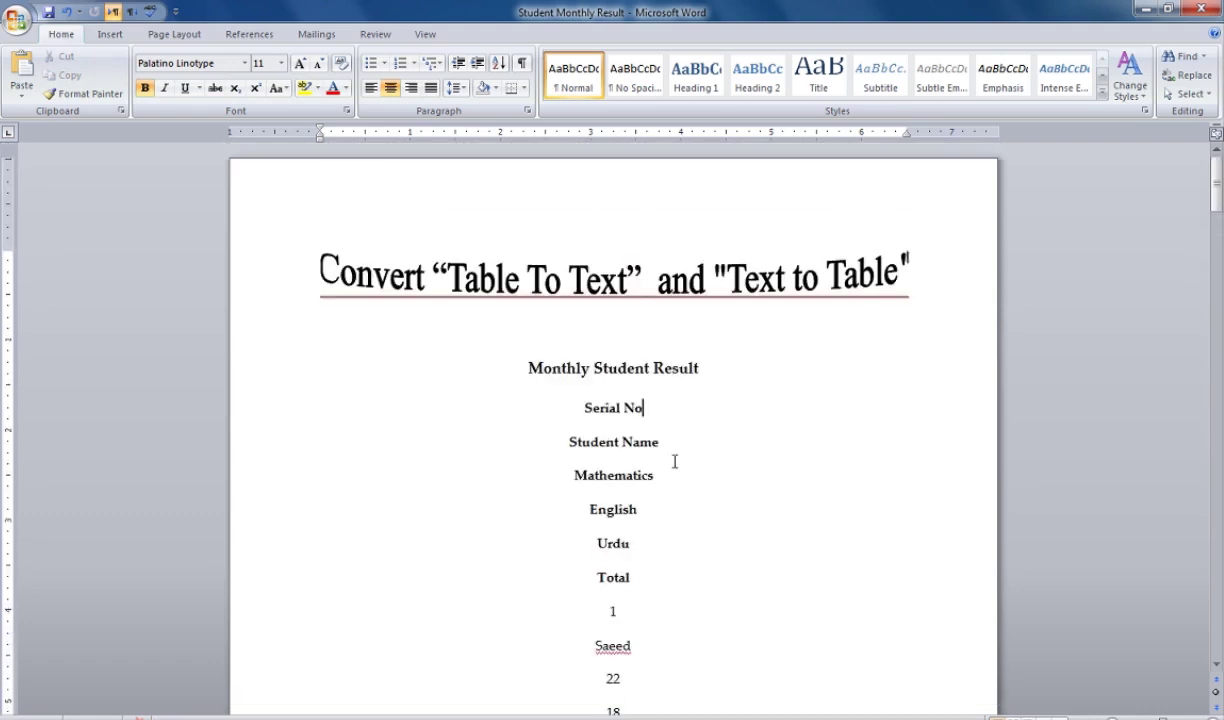
key("ctrl+z")
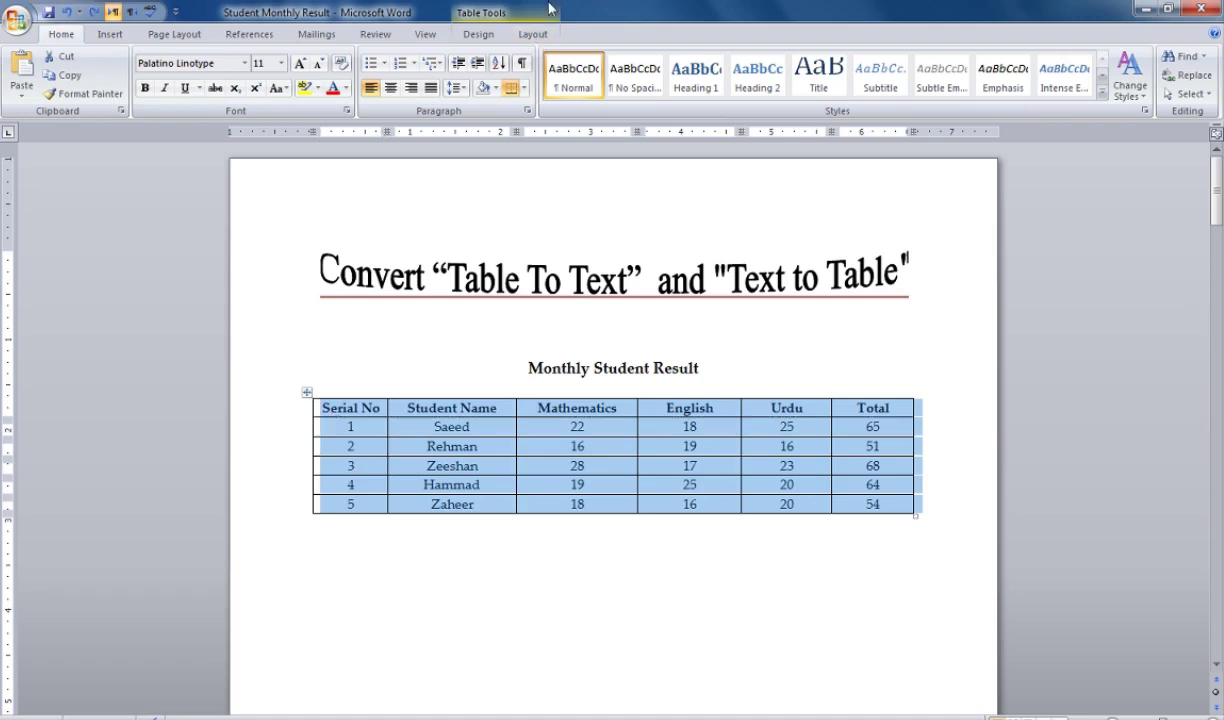
Convert the student table to tab-separated text.
left_click(515, 36)
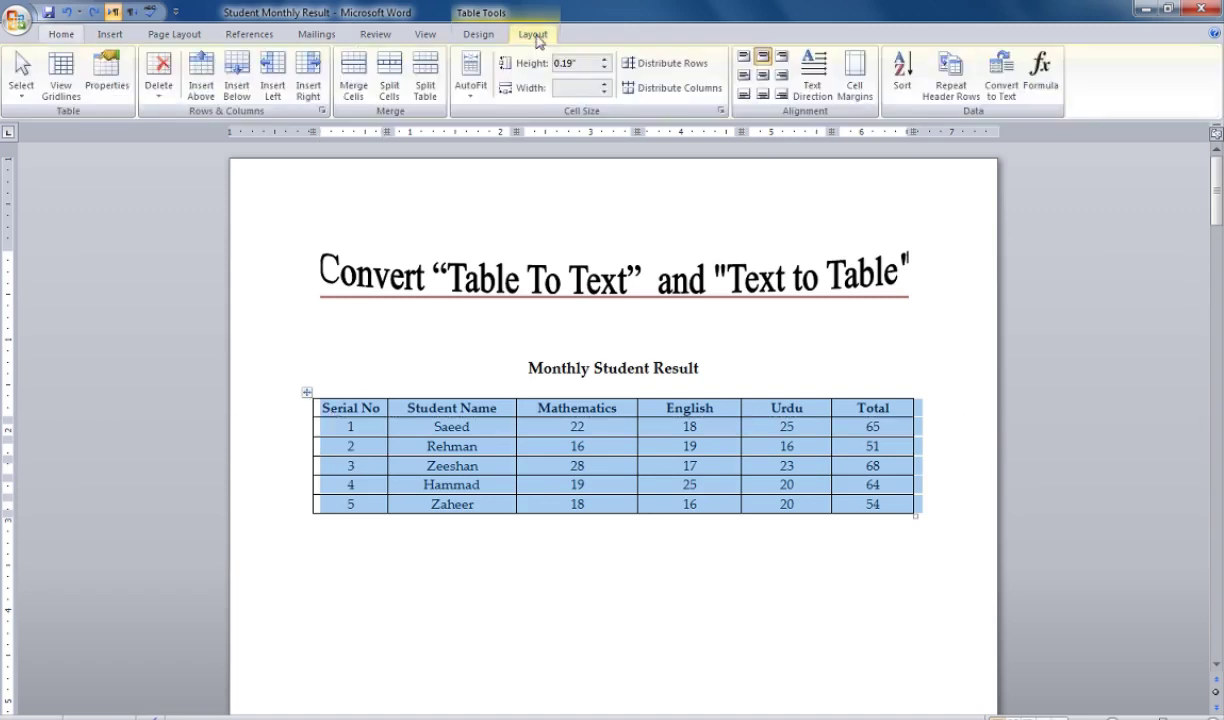
left_click(1001, 78)
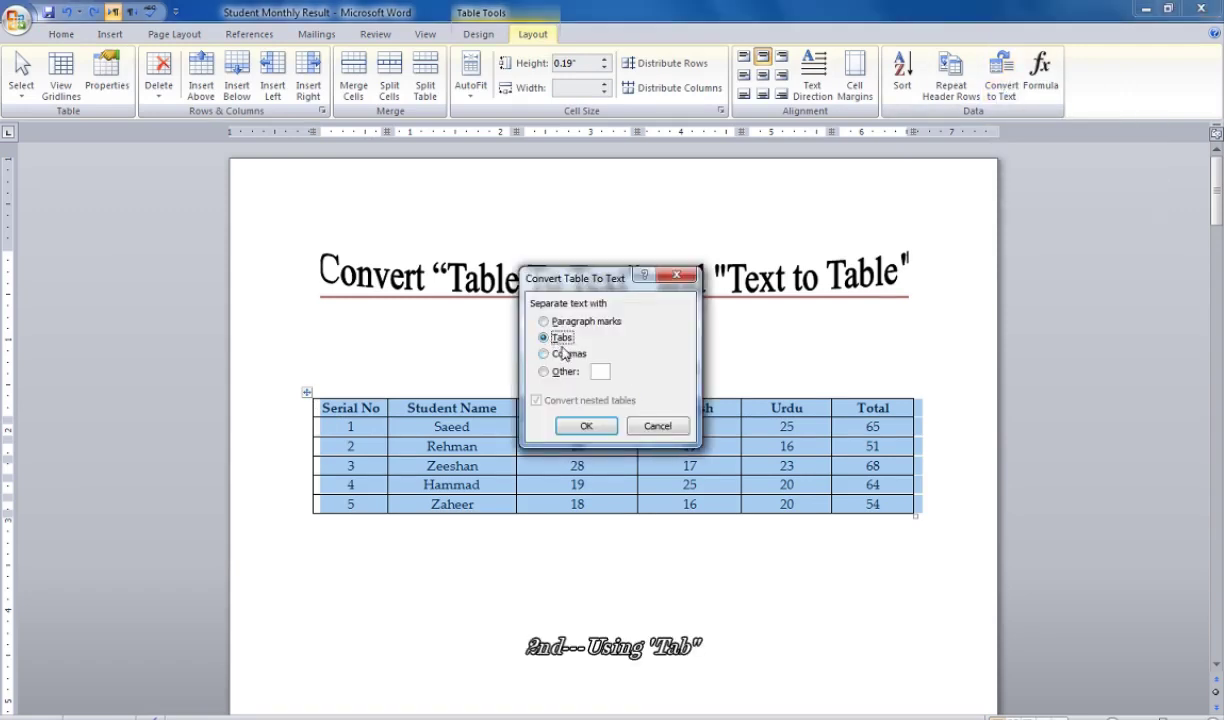
left_click(587, 426)
left_click(577, 479)
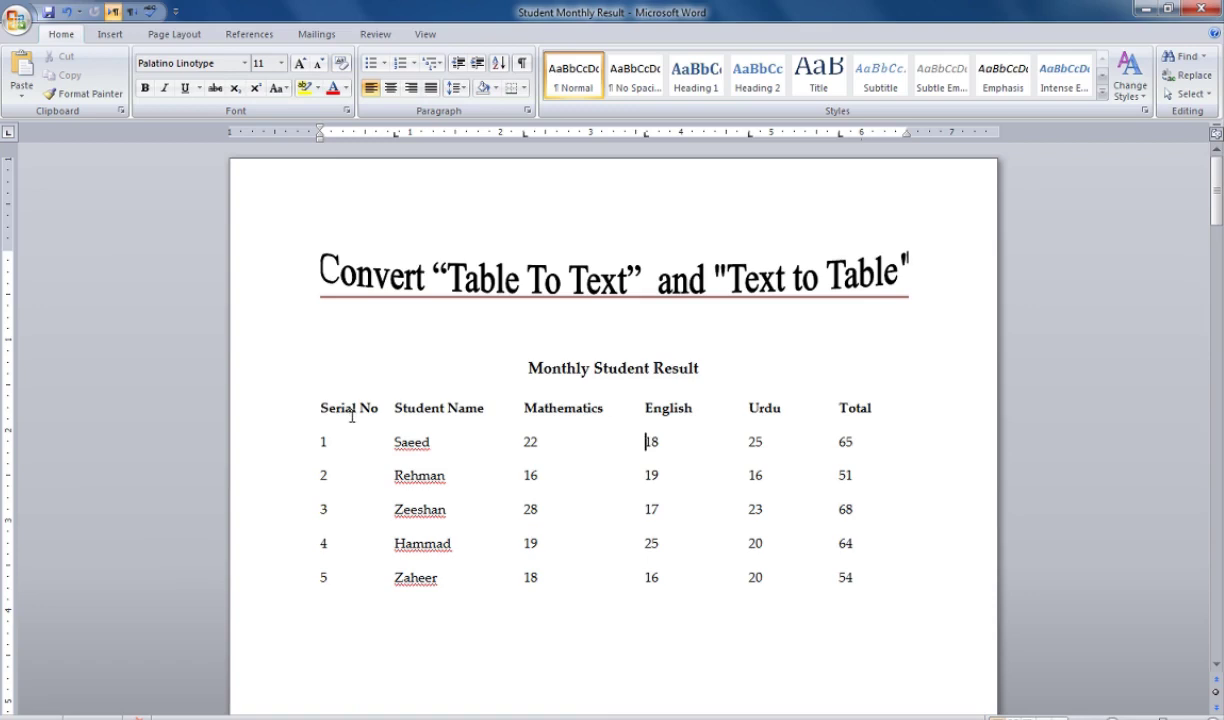
Show formatting marks and block-select the tab columns after the serial numbers and names.
left_click(521, 64)
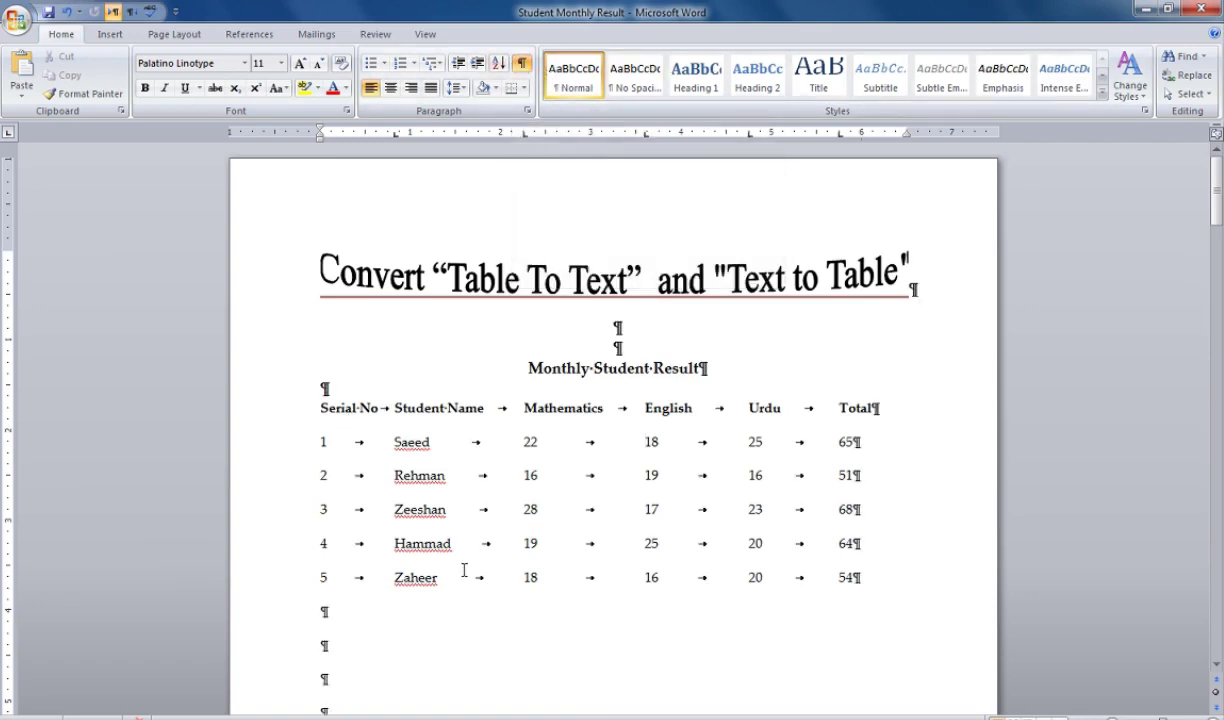
left_click_drag(330, 437, 360, 445)
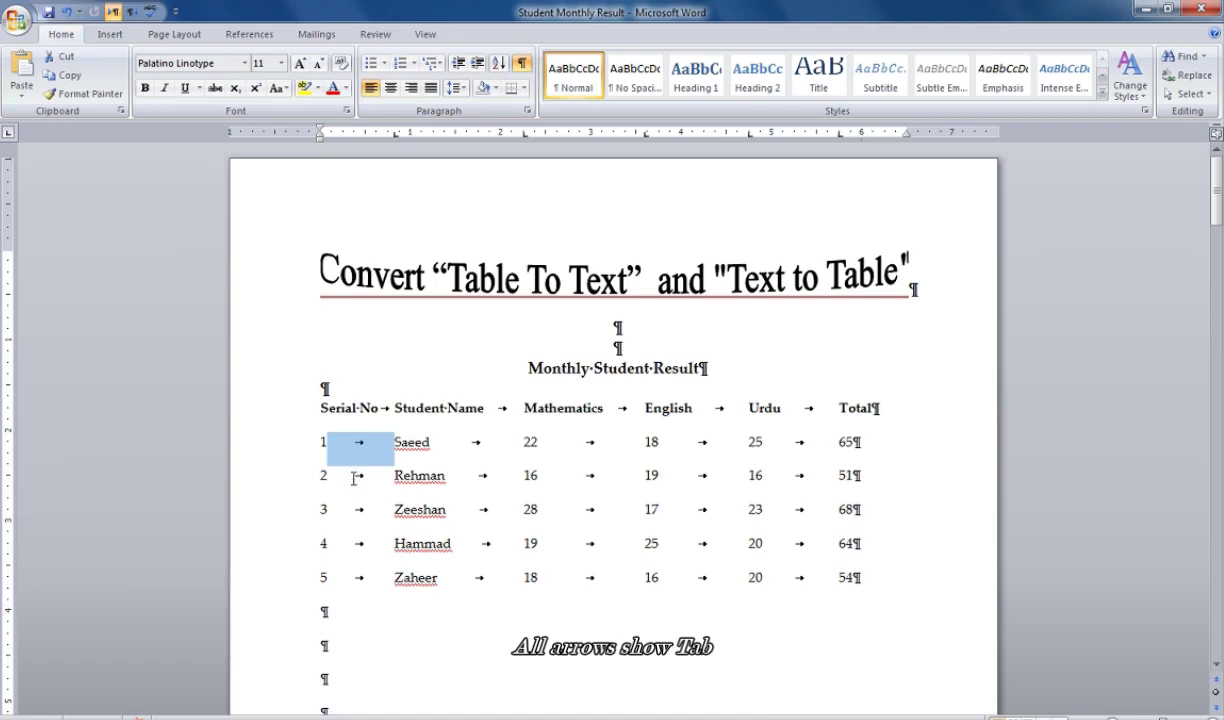
left_click(353, 479, "alt+shift")
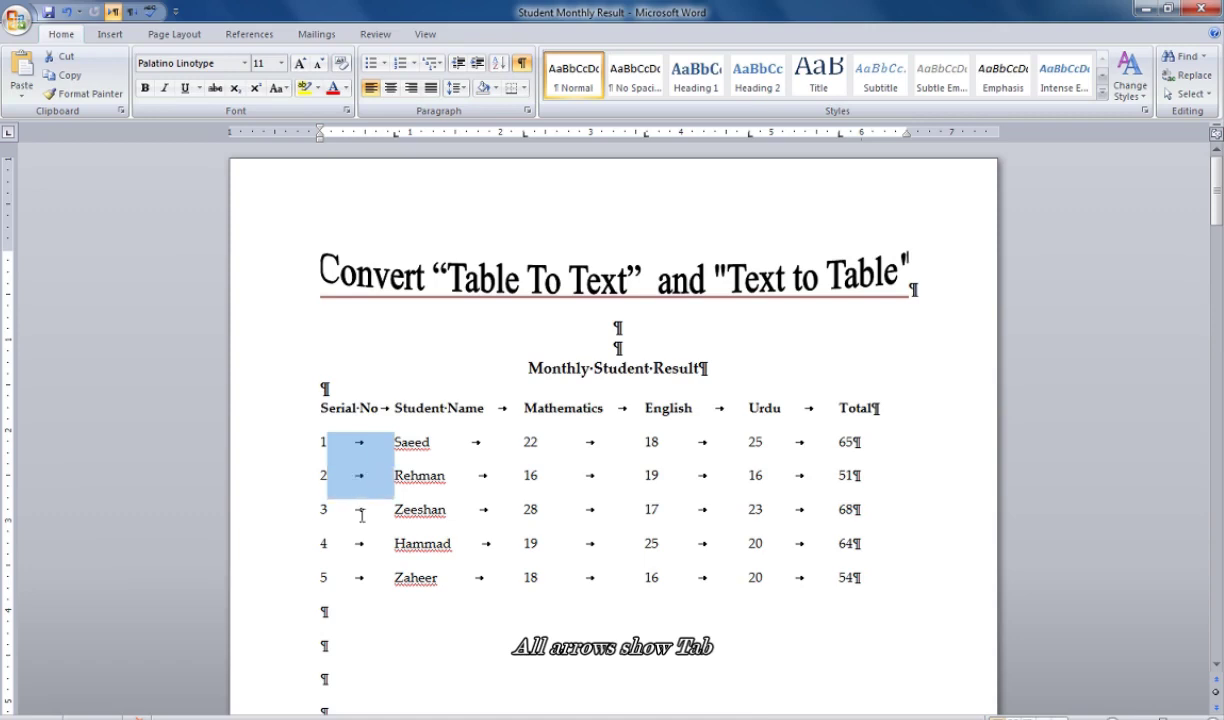
left_click(352, 507, "alt+shift")
left_click_drag(466, 452, 487, 449)
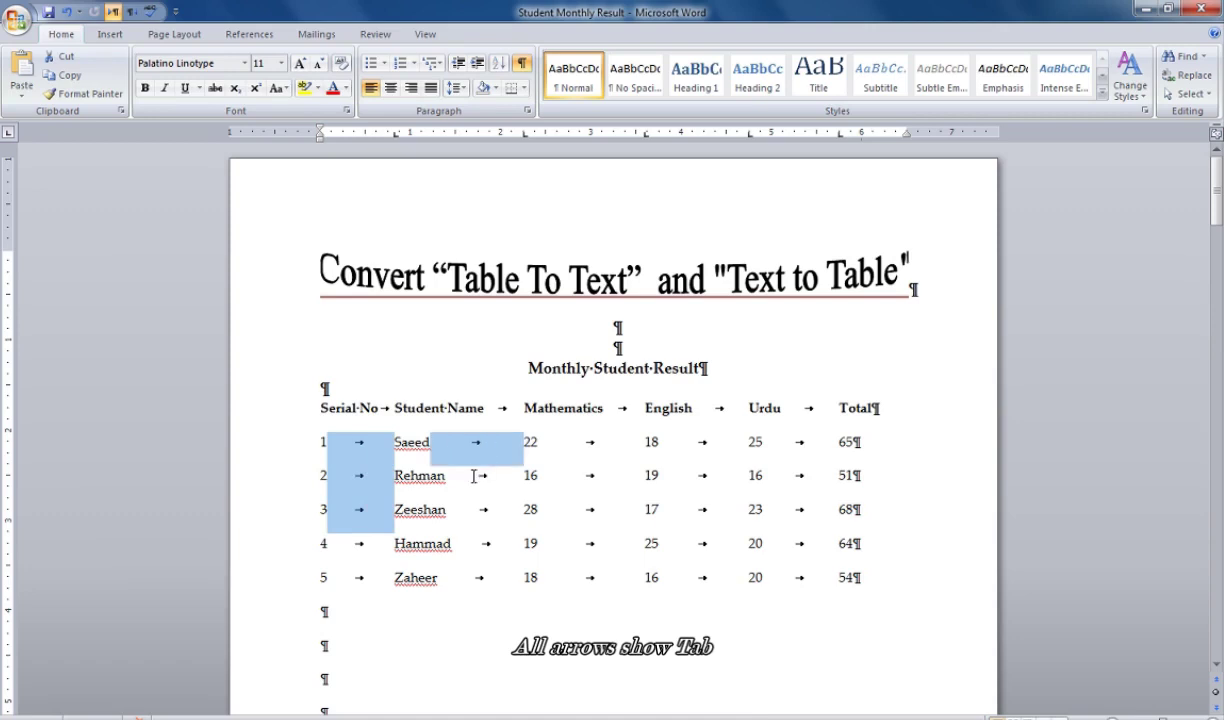
left_click(474, 477, "alt+shift")
left_click(477, 508, "alt+shift")
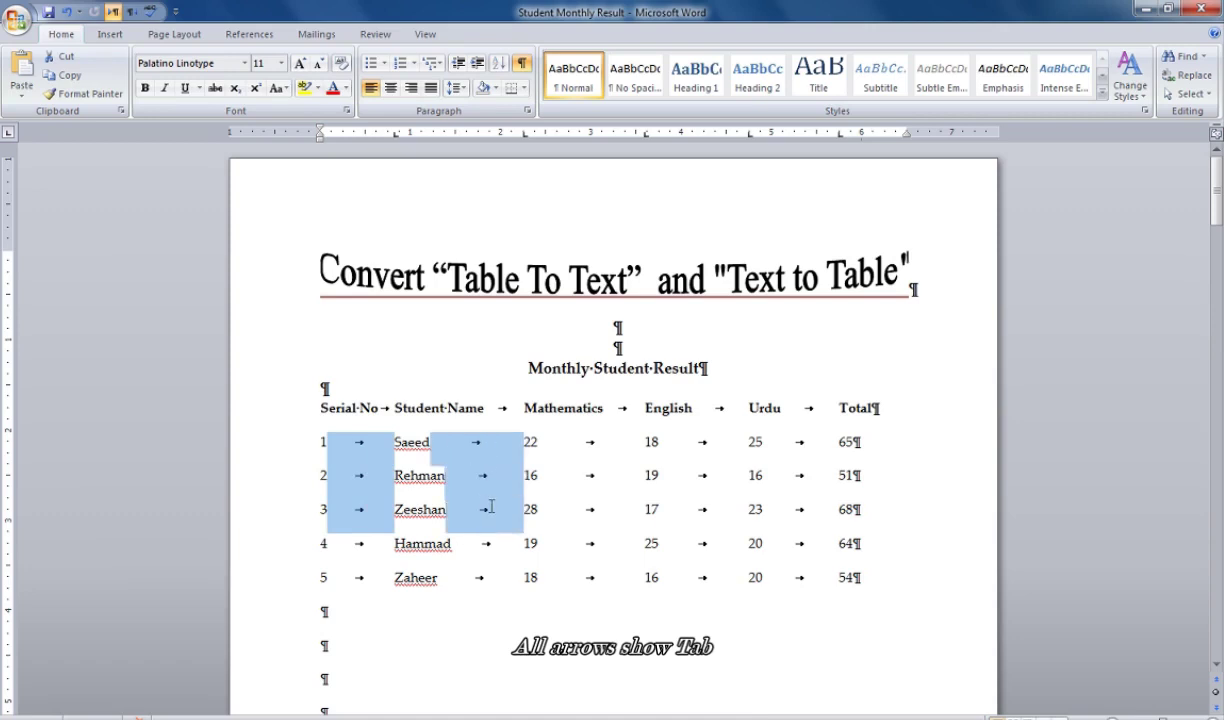
left_click(476, 543, "alt+shift")
left_click(468, 615)
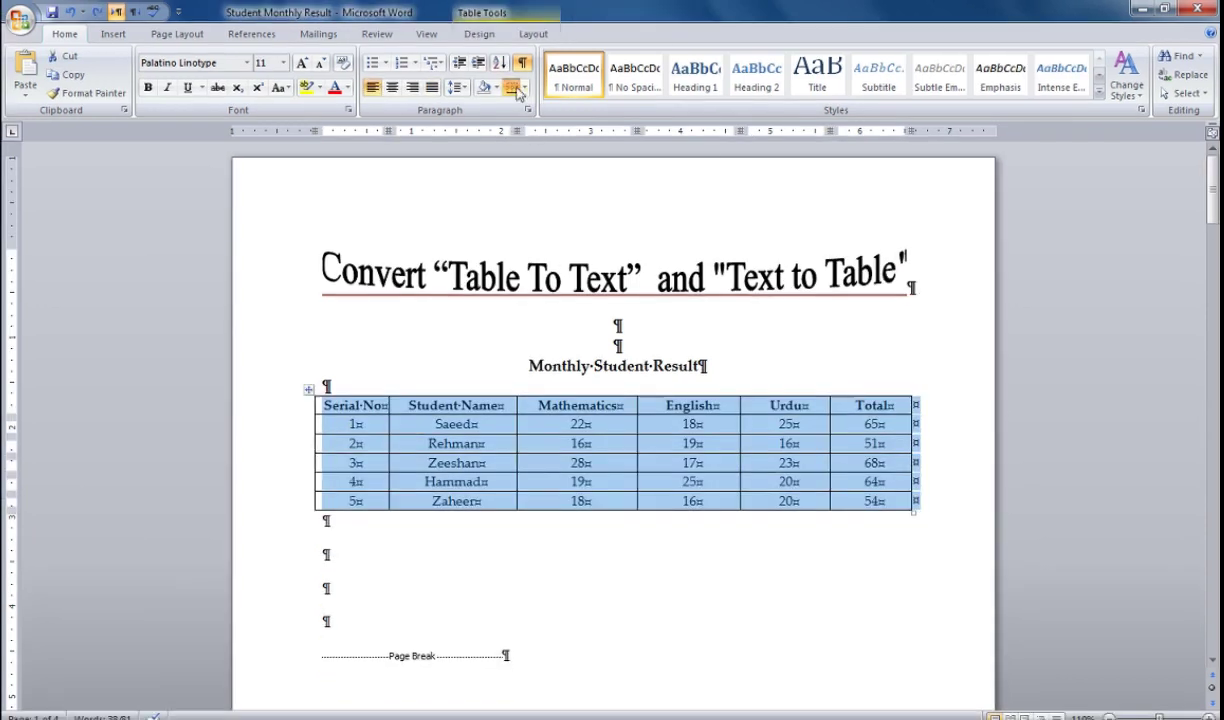
Convert the student table to comma-separated text.
left_click(533, 36)
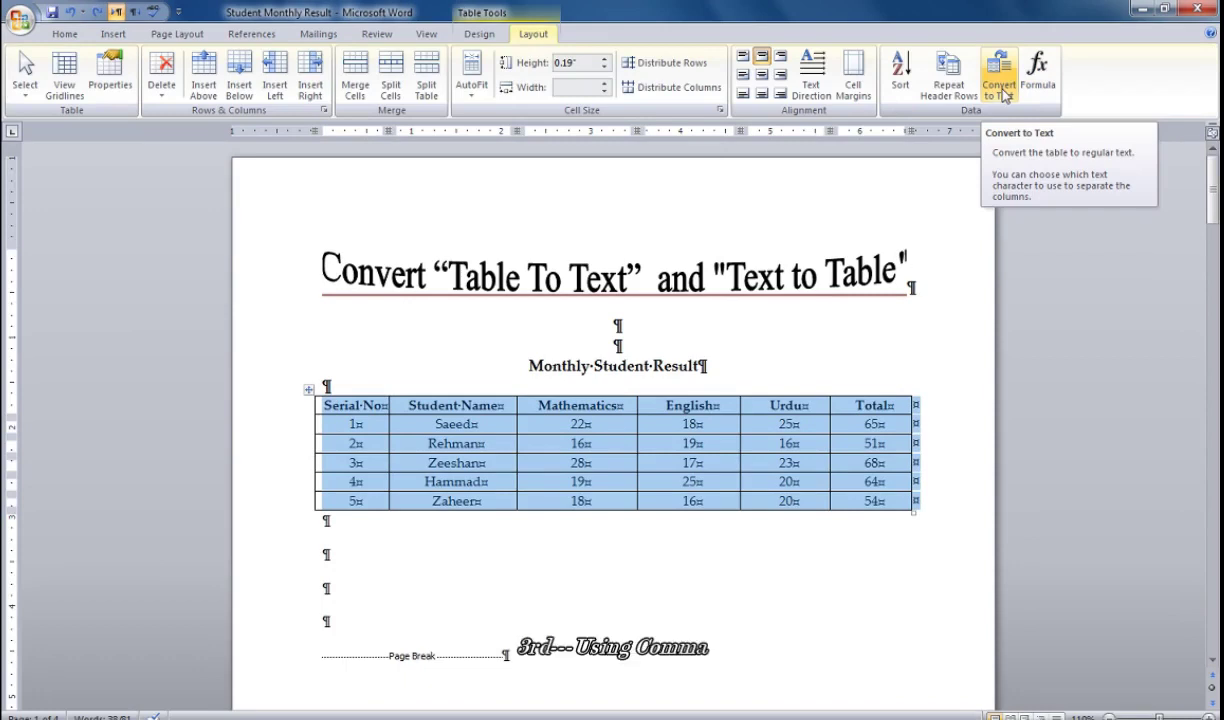
left_click(1000, 88)
left_click(557, 354)
left_click(585, 426)
left_click(579, 533)
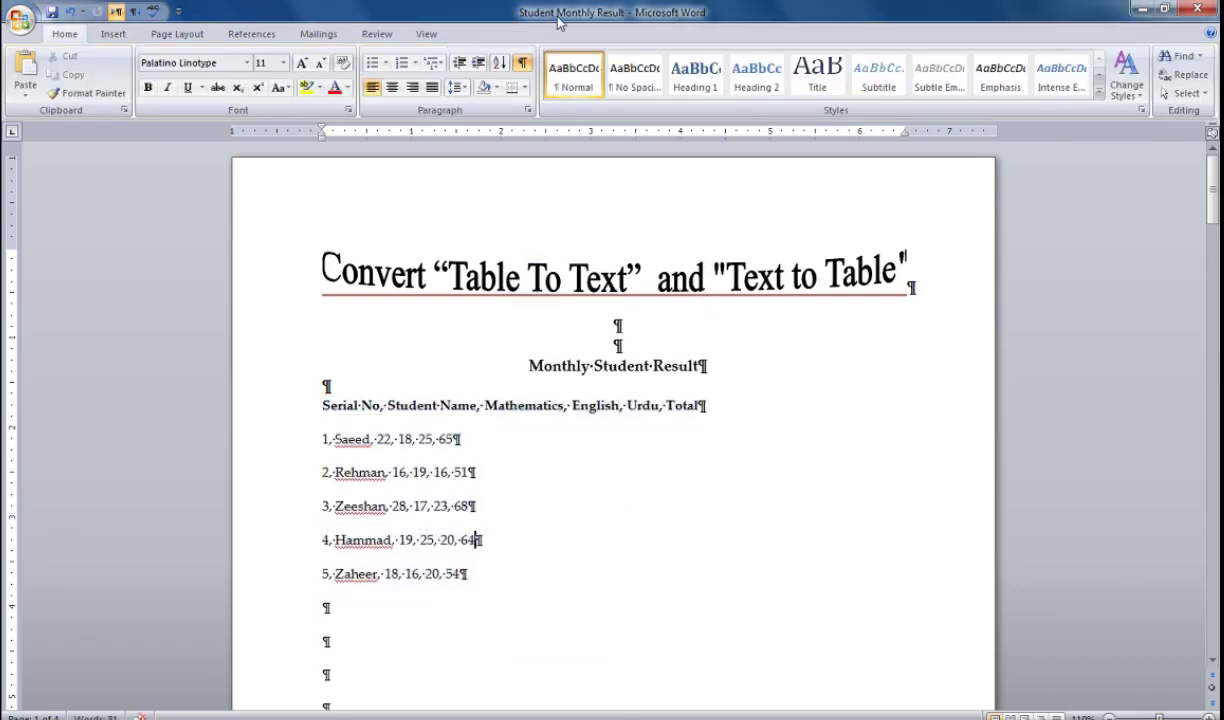
Hide formatting marks and highlight the separators between fields in Saeed's row and rows below.
left_click(521, 62)
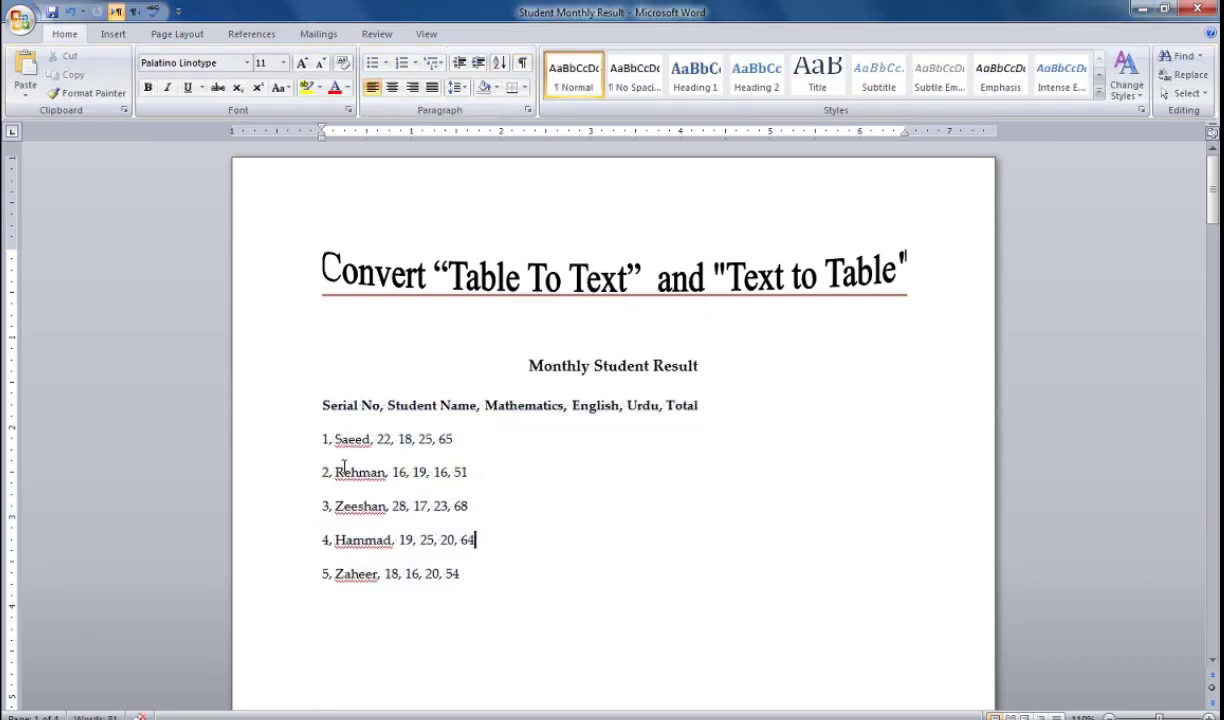
left_click_drag(372, 440, 377, 440)
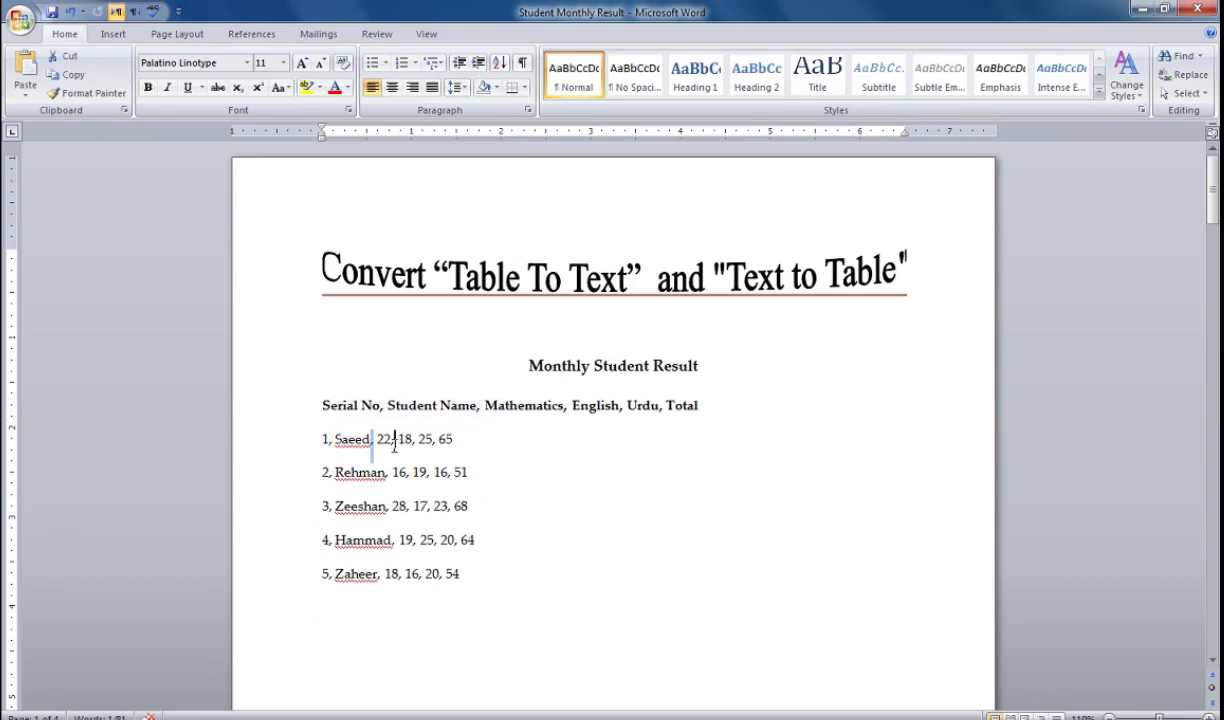
left_click_drag(392, 440, 397, 440)
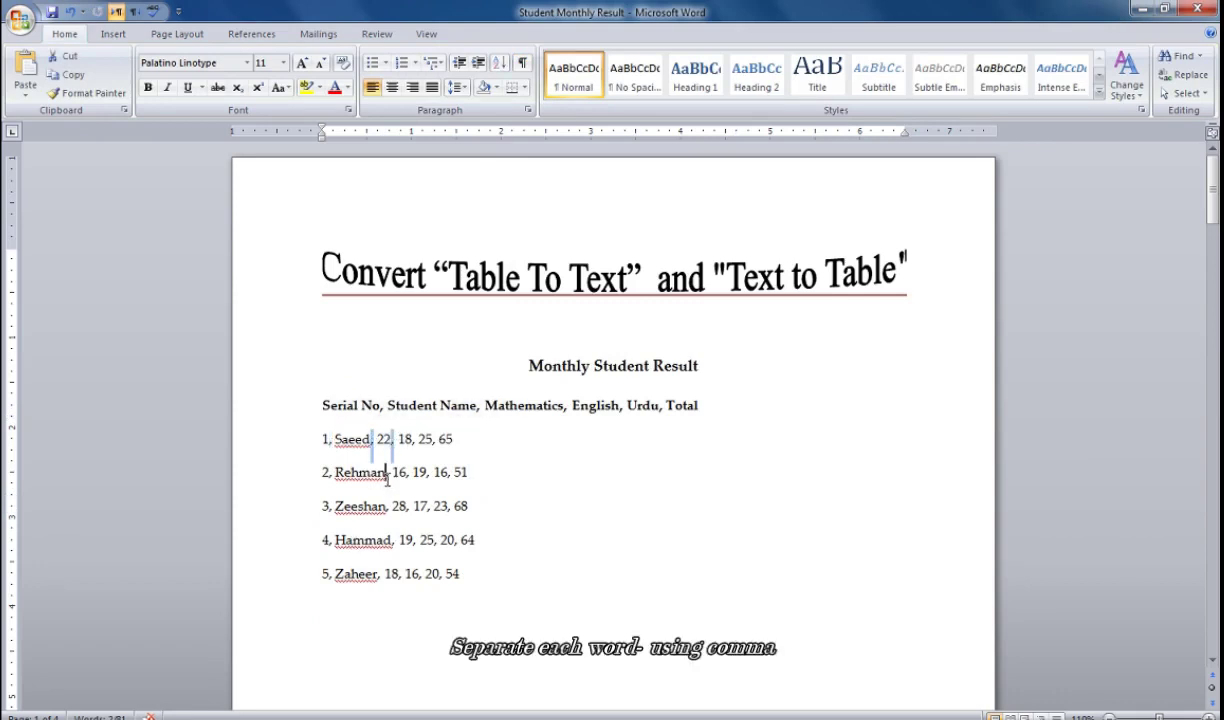
left_click_drag(408, 478, 417, 546)
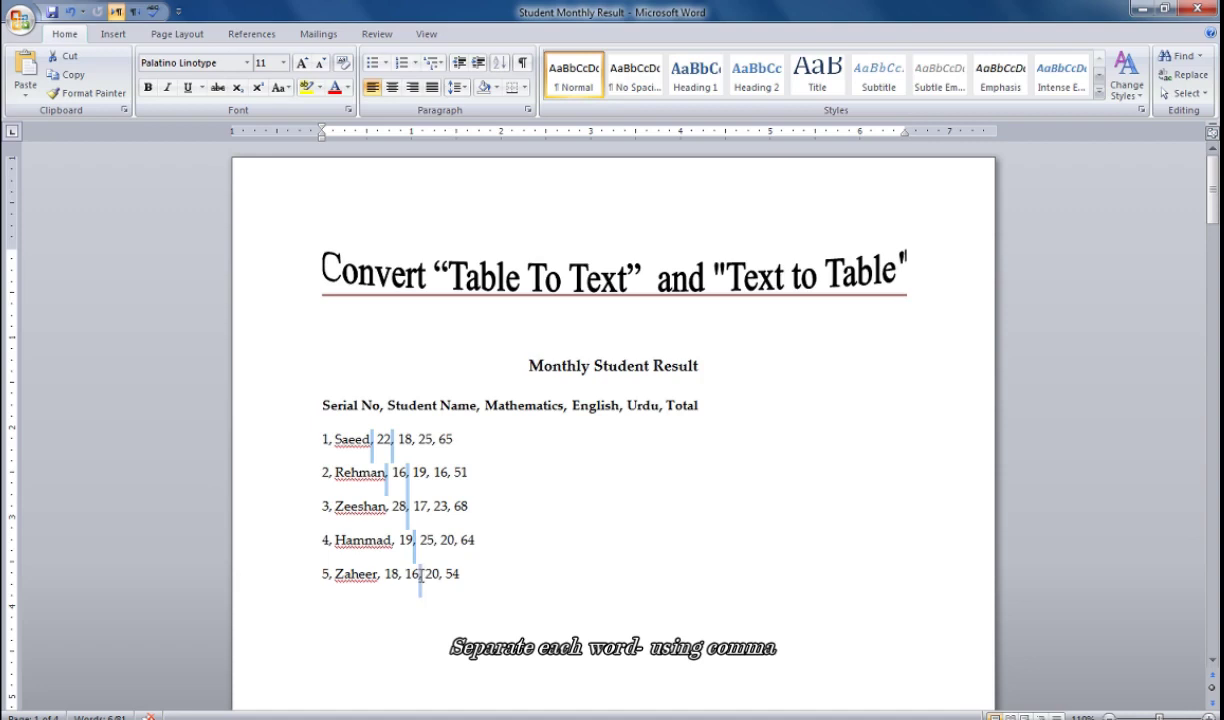
left_click_drag(419, 575, 424, 576)
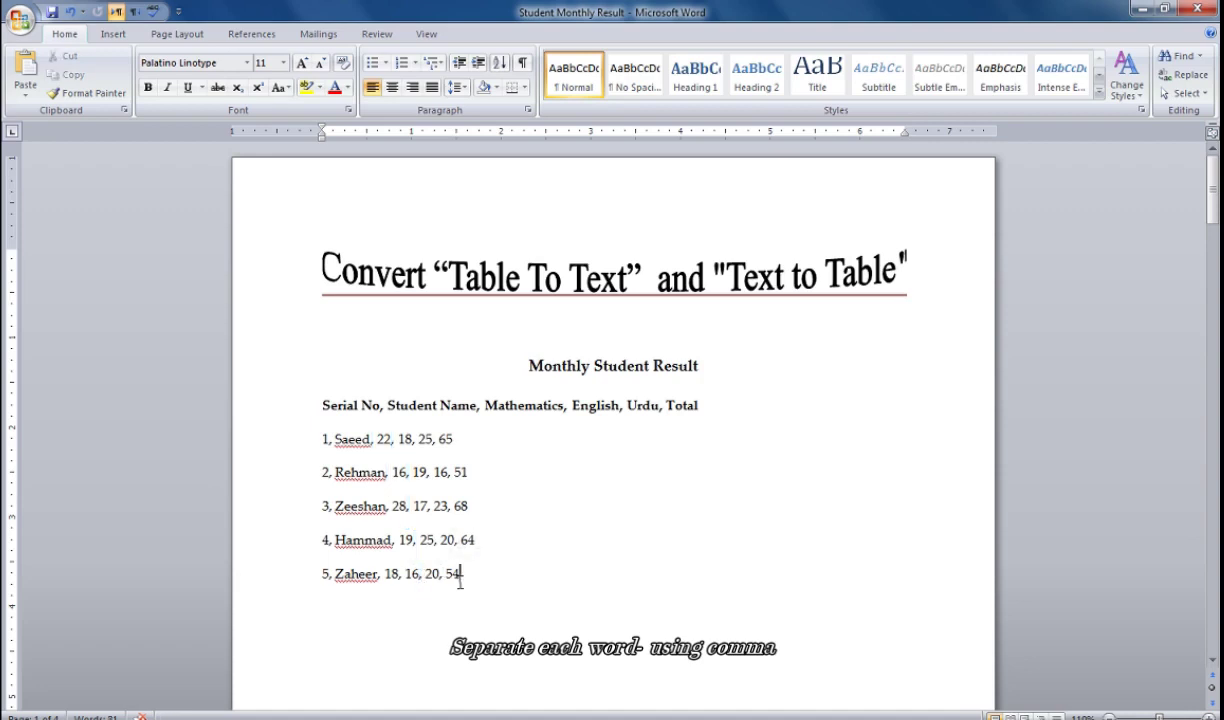
left_click(533, 36)
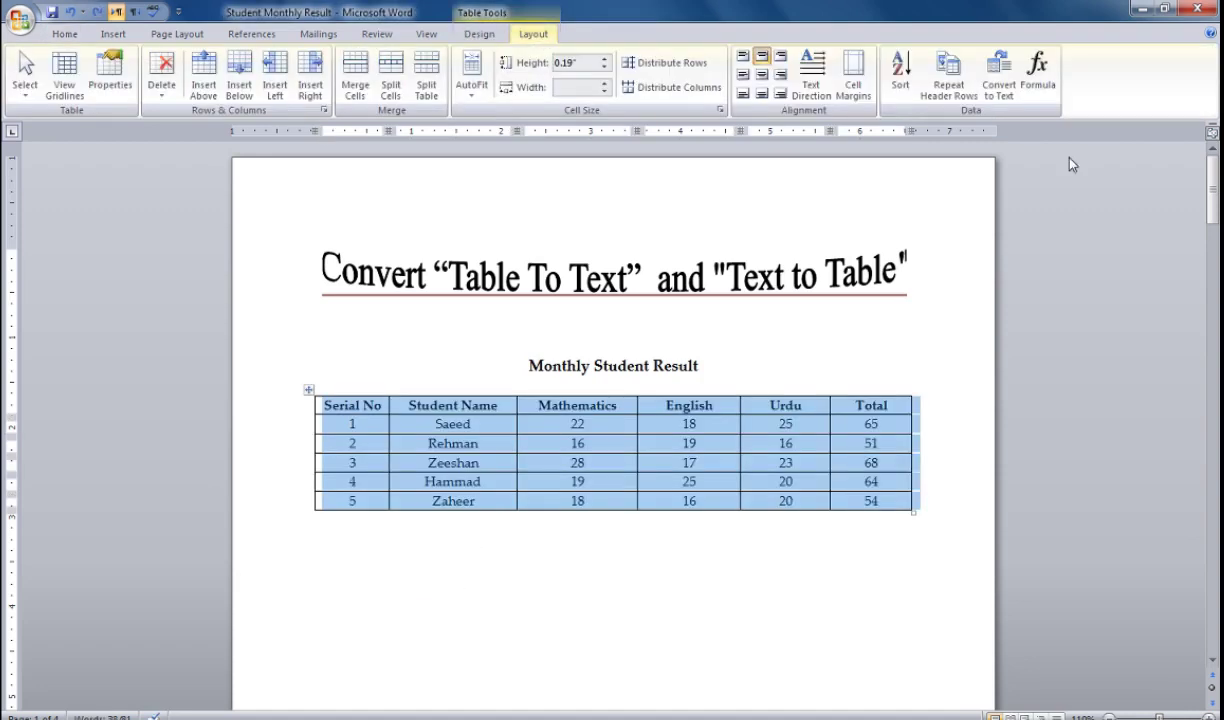
left_click(998, 90)
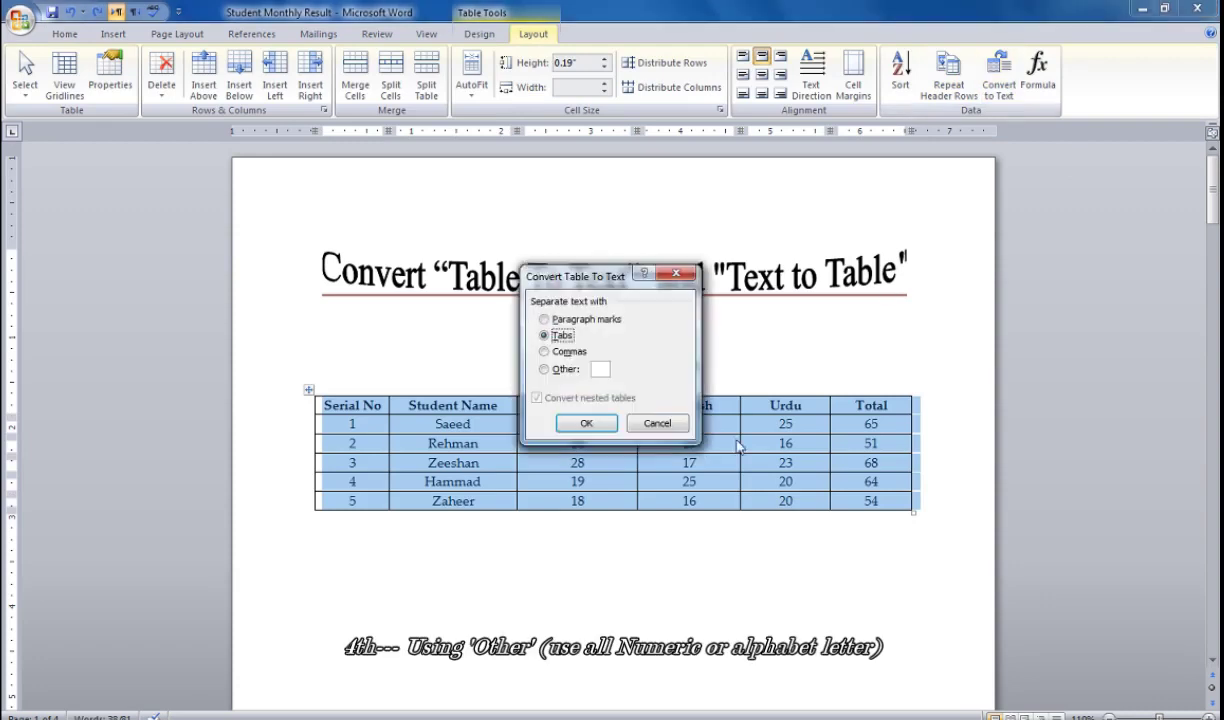
left_click(558, 369)
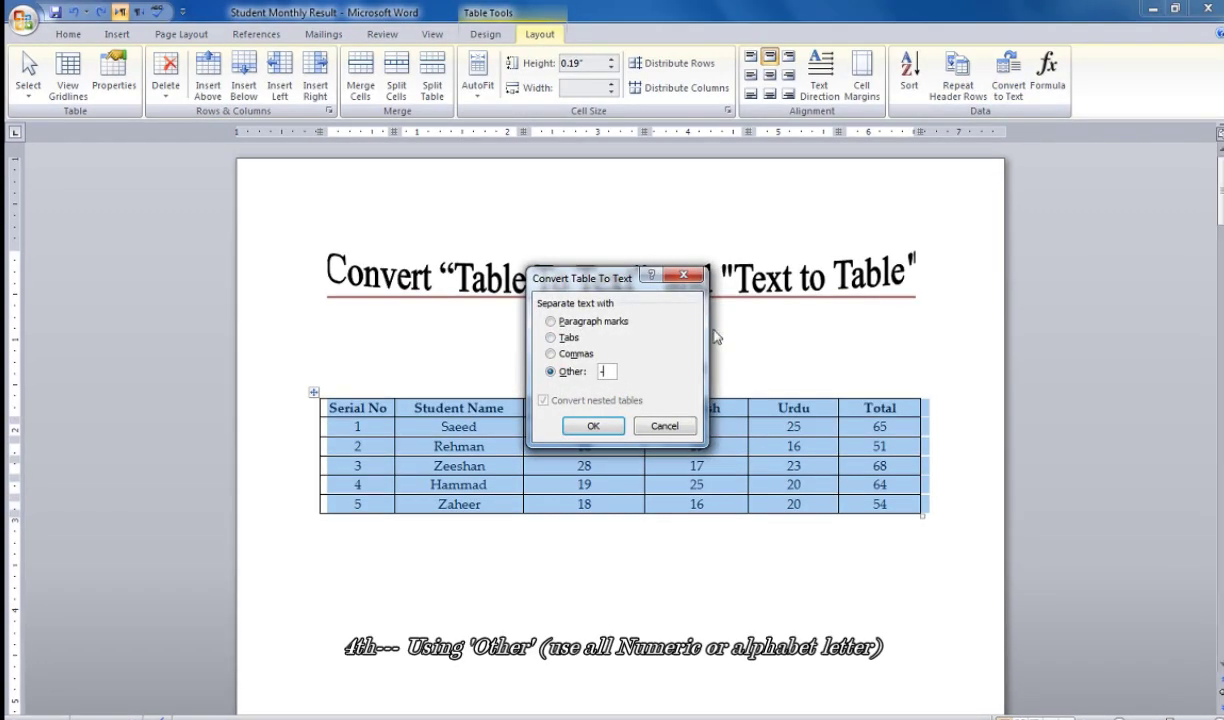
left_click(593, 426)
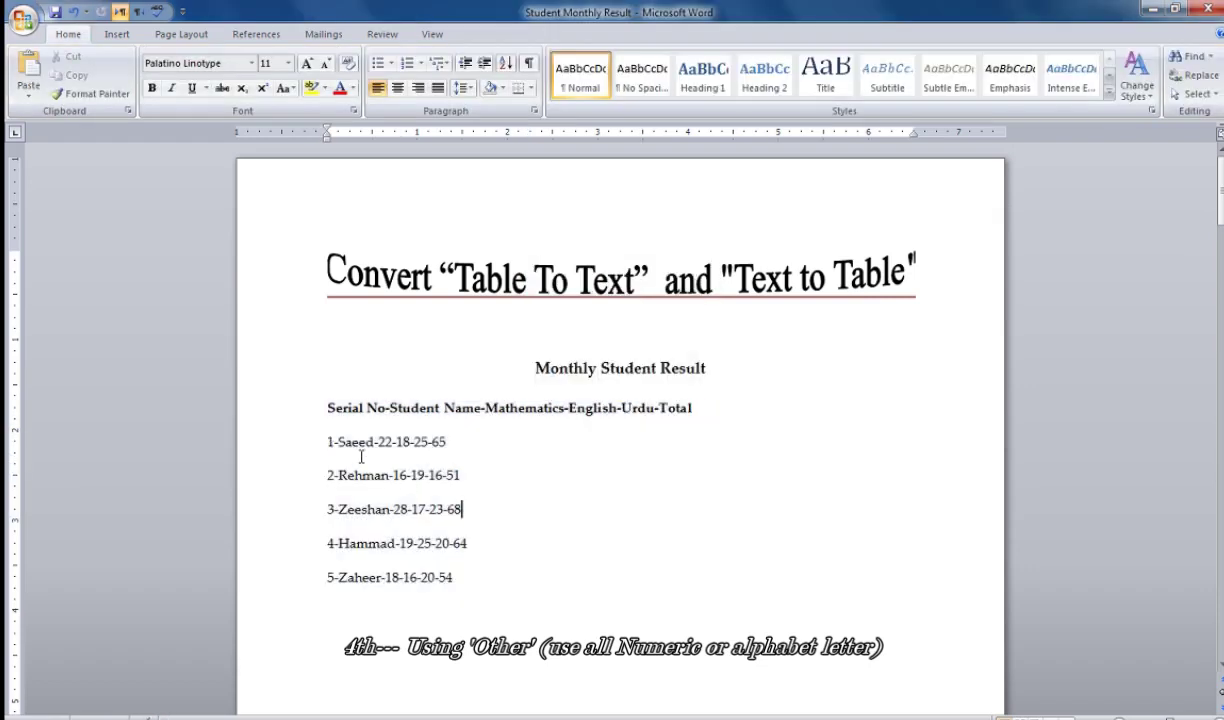
double_click(387, 409)
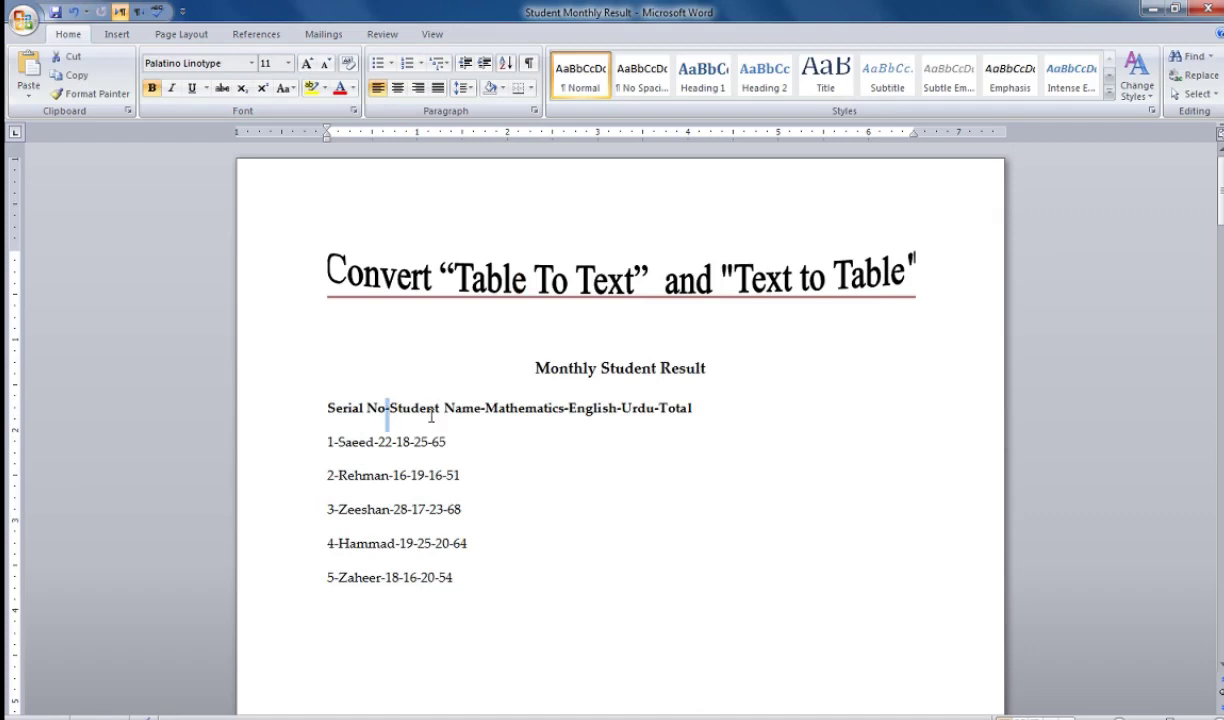
double_click(485, 409, "ctrl")
double_click(337, 442, "ctrl")
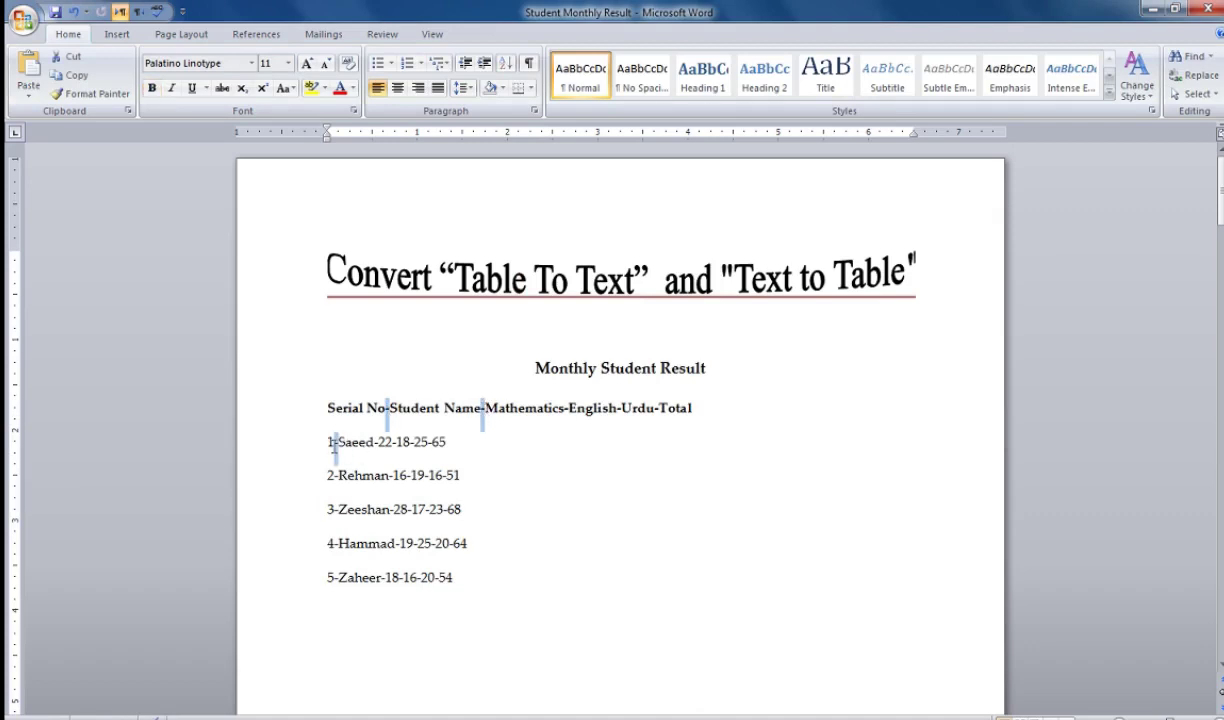
double_click(390, 476, "ctrl")
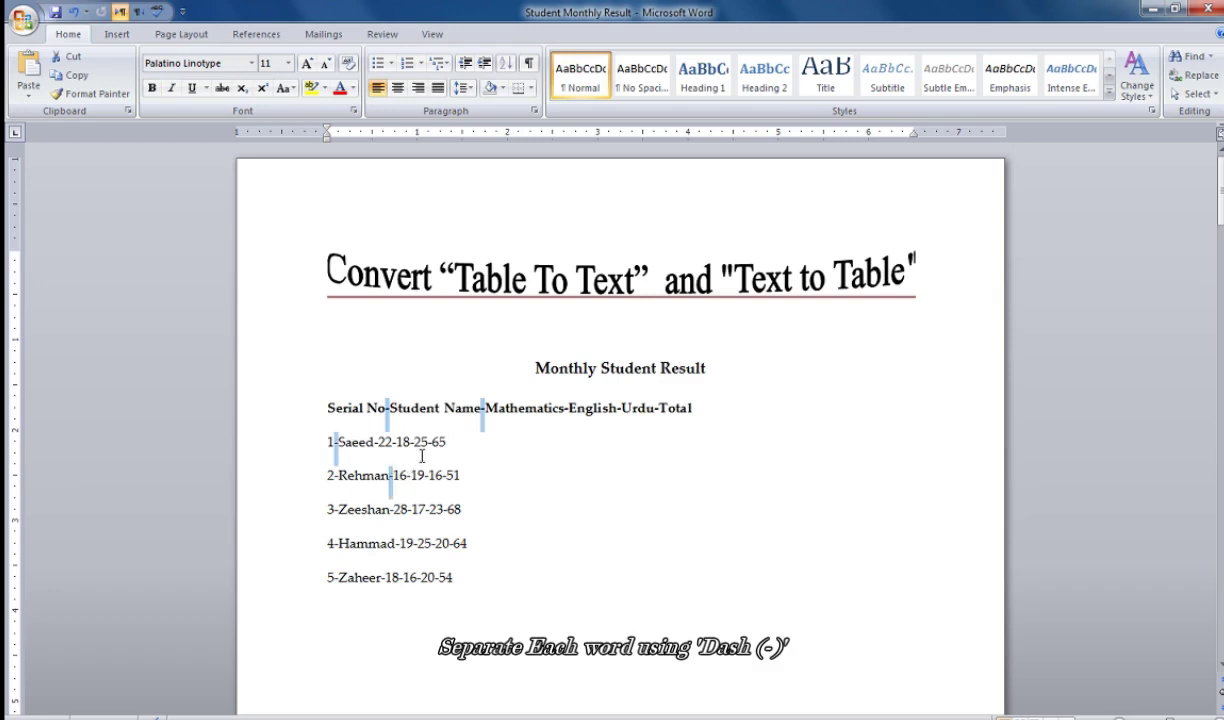
double_click(445, 476, "ctrl")
double_click(445, 509, "ctrl")
left_click(664, 466)
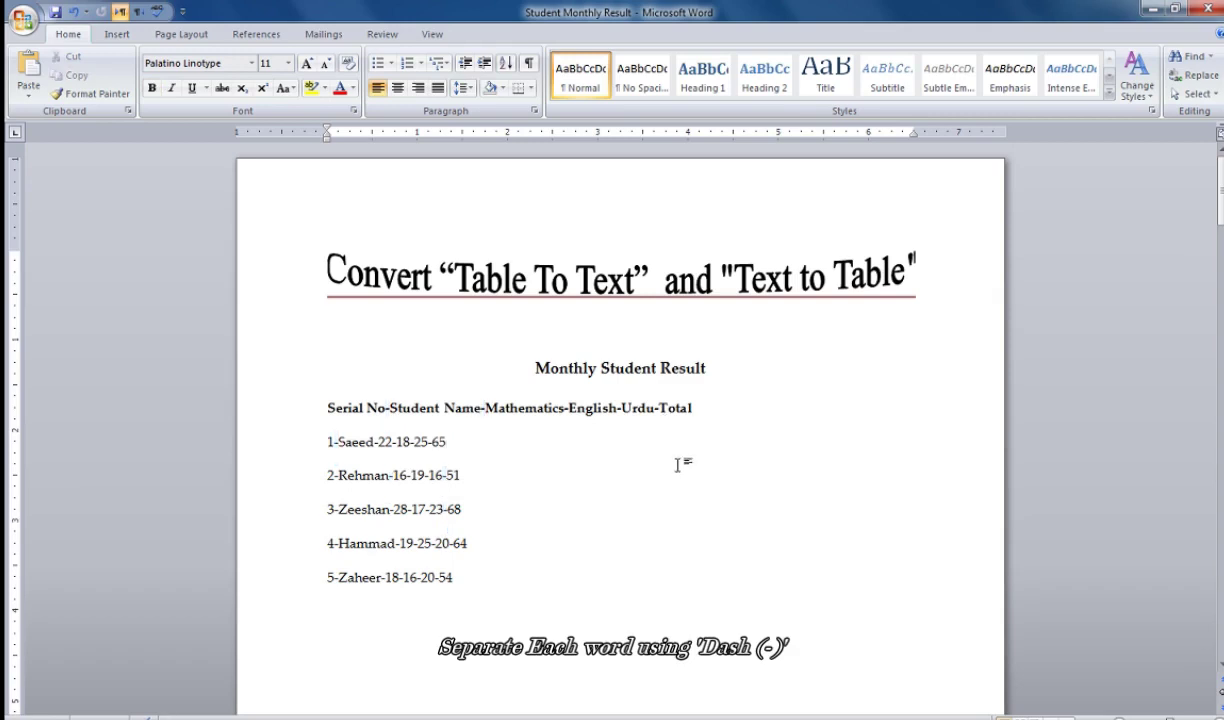
key("ctrl+z")
left_click(555, 37)
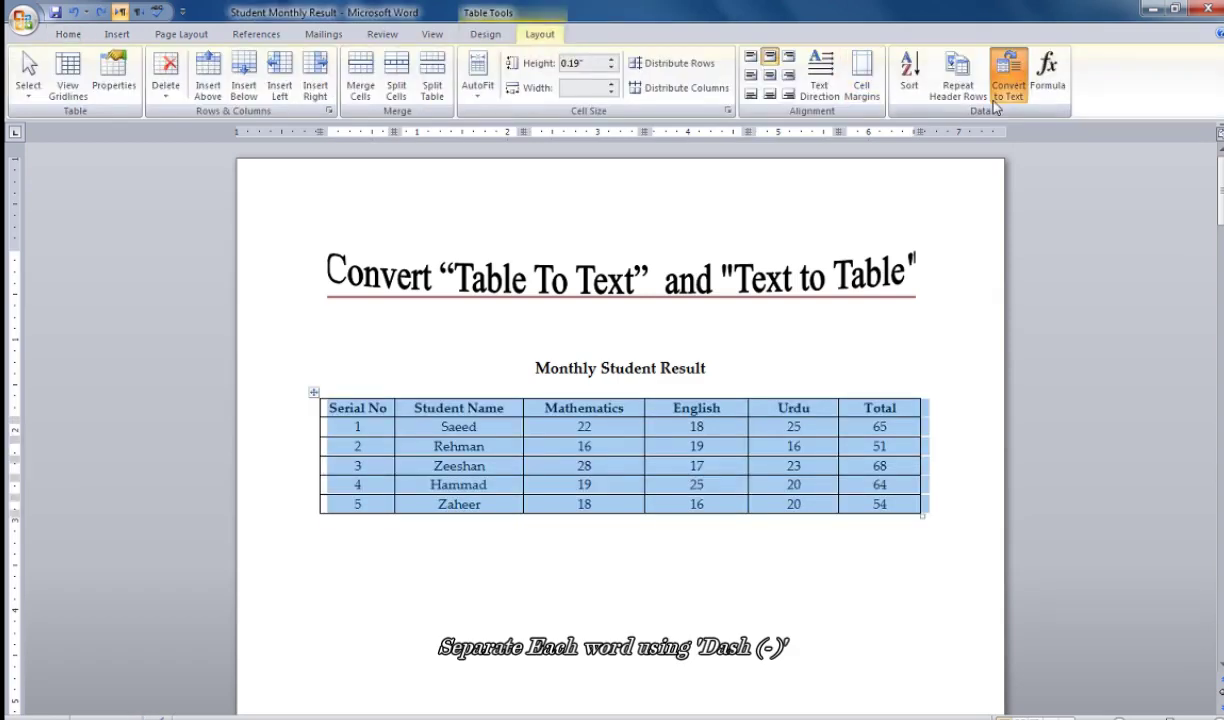
Convert the table to text using a space as the custom separator.
left_click(1008, 72)
left_click(571, 374)
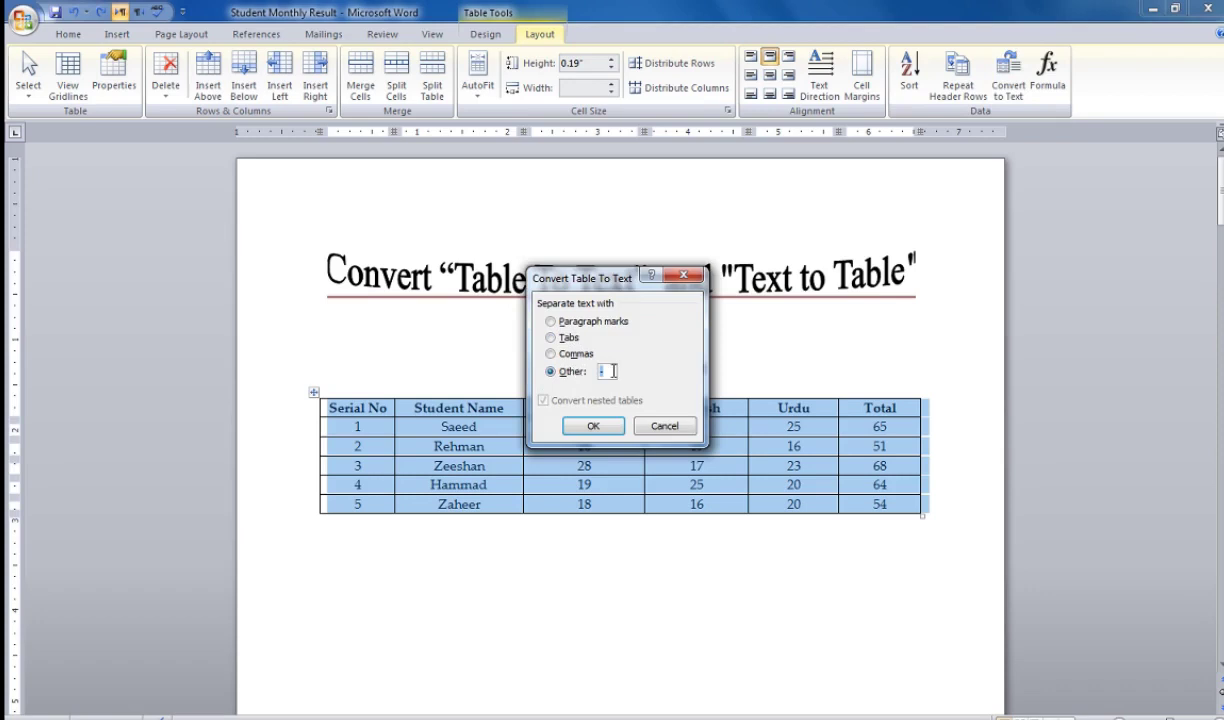
key("BackSpace")
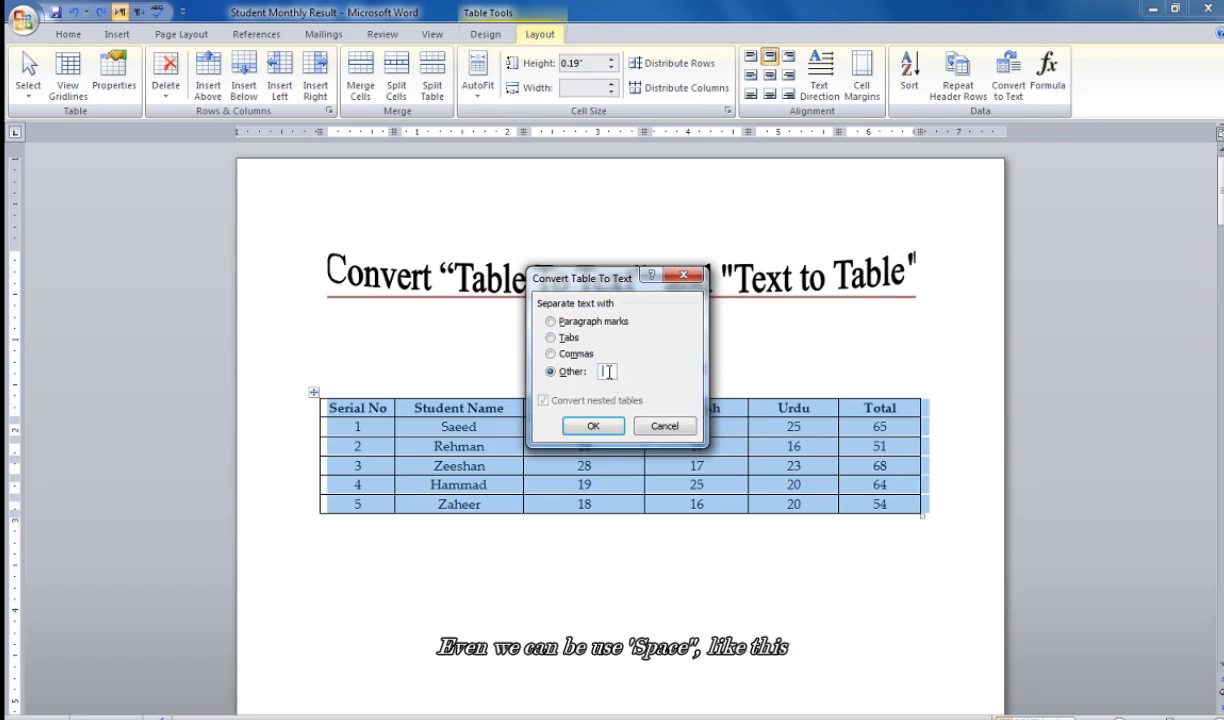
left_click(585, 426)
left_click(646, 478)
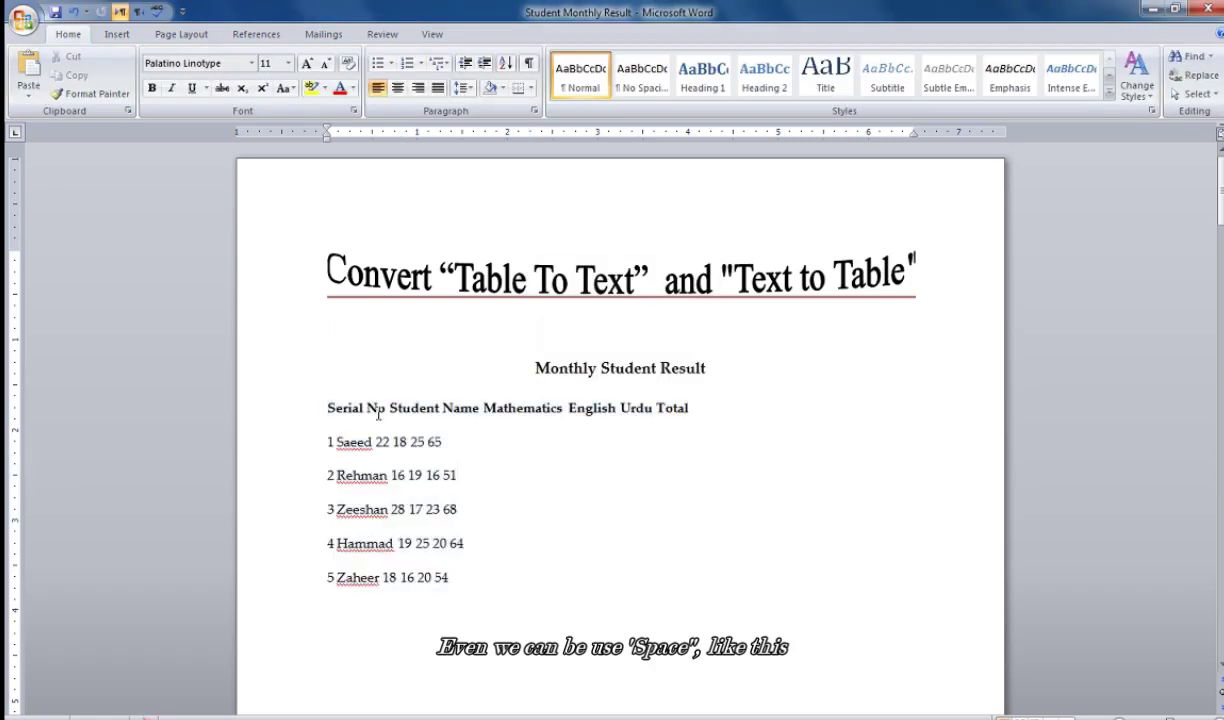
Highlight sample spaces between fields, such as after Serial No and before Mathematics.
left_click_drag(387, 410, 390, 410)
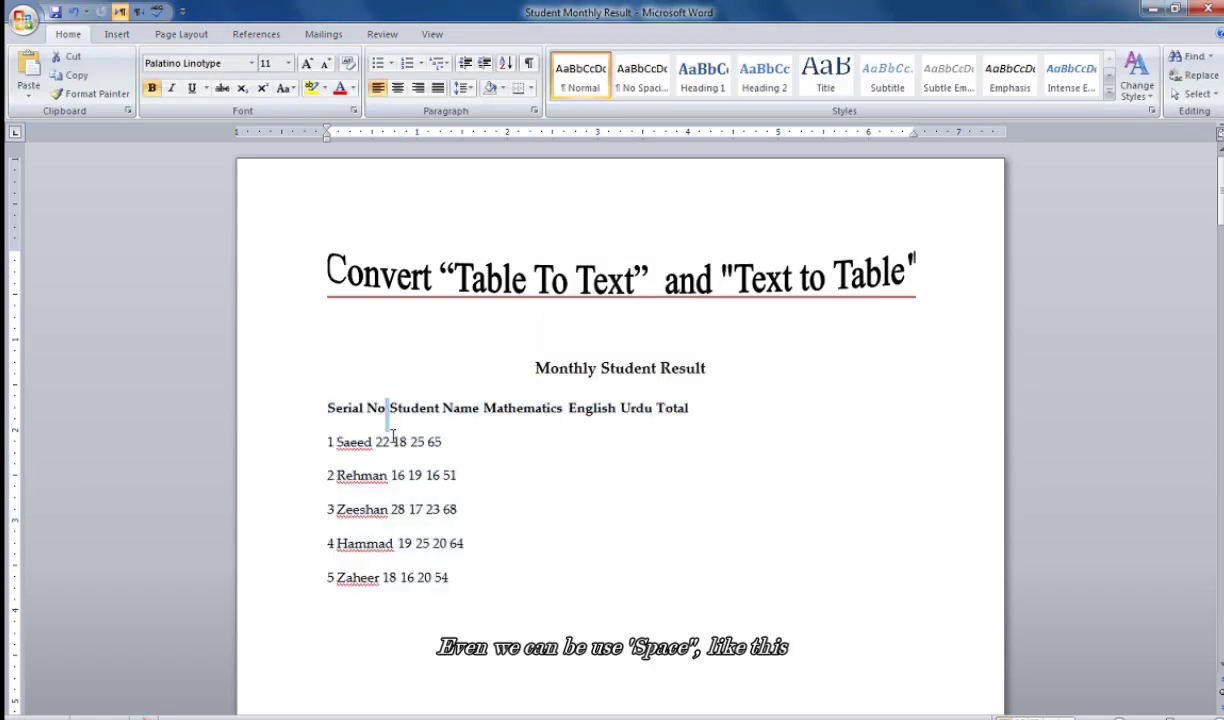
left_click_drag(374, 445, 393, 475)
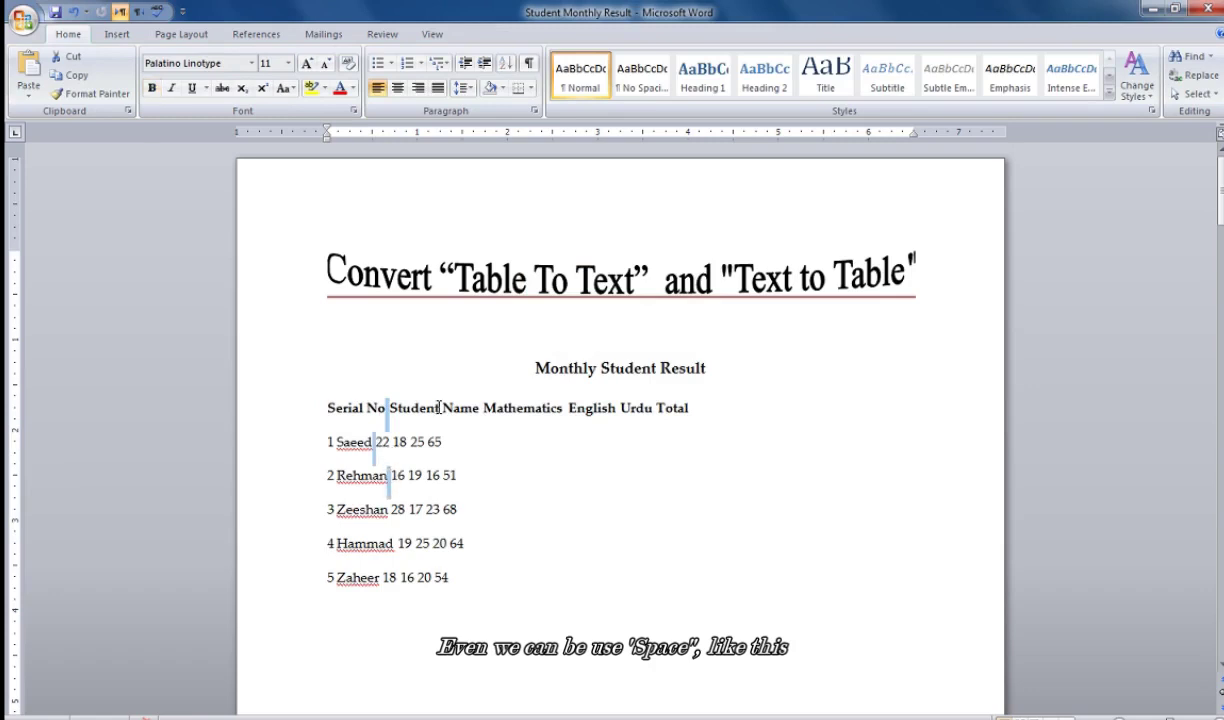
left_click_drag(480, 410, 484, 410)
left_click_drag(422, 476, 428, 510)
left_click_drag(401, 578, 424, 578)
left_click(462, 593)
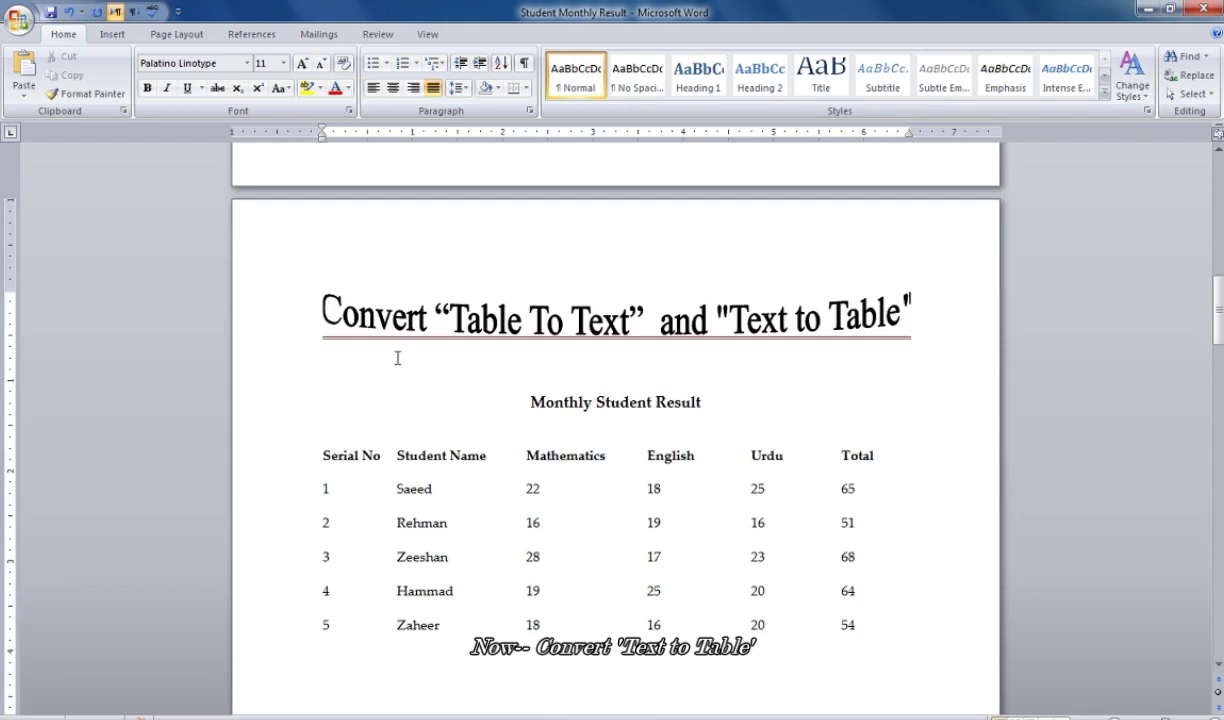
Select all the tab-separated result lines and turn on formatting marks.
scroll(400, 485, "down", 1)
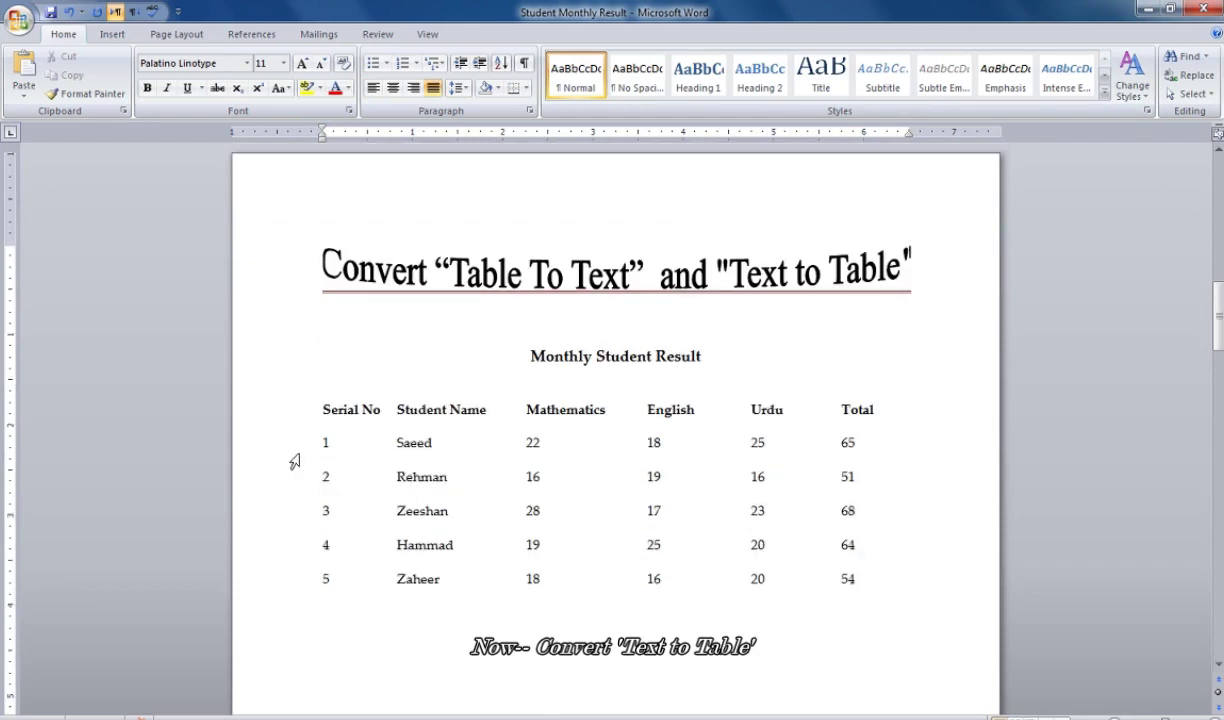
left_click_drag(318, 402, 865, 576)
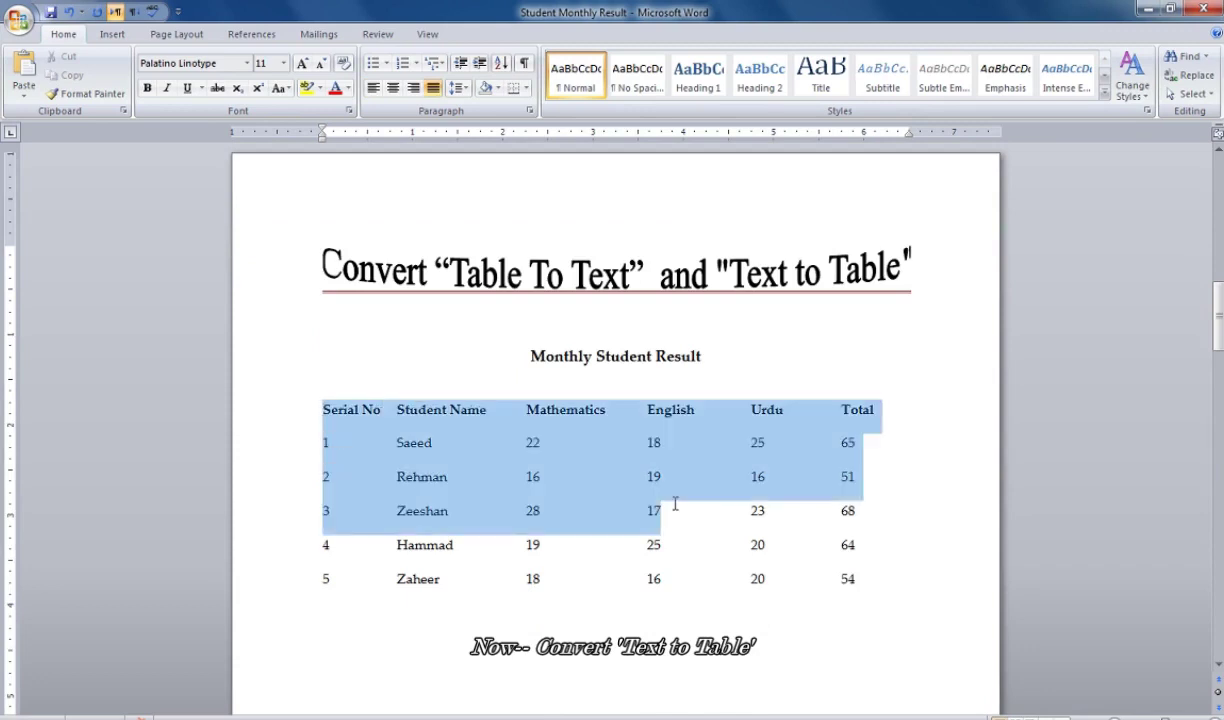
left_click(523, 62)
Point out the tab marks after Student Name, Mathematics and in row one.
left_click(520, 555)
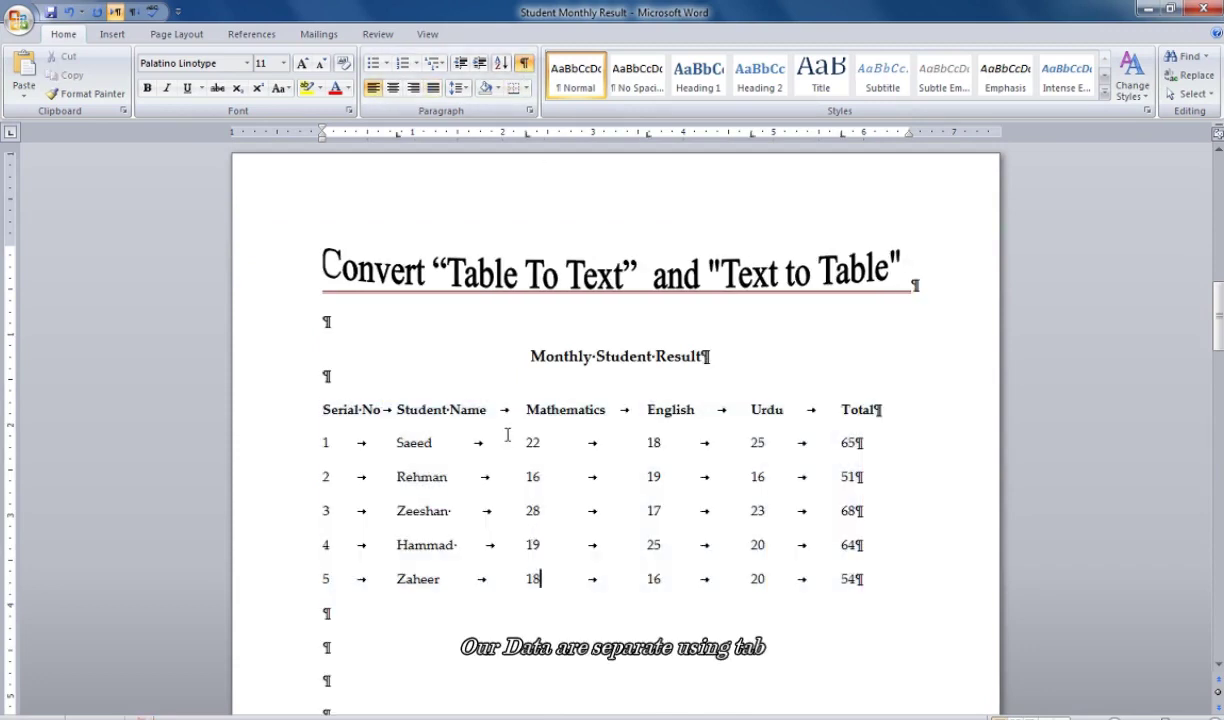
left_click(498, 410)
double_click(498, 410)
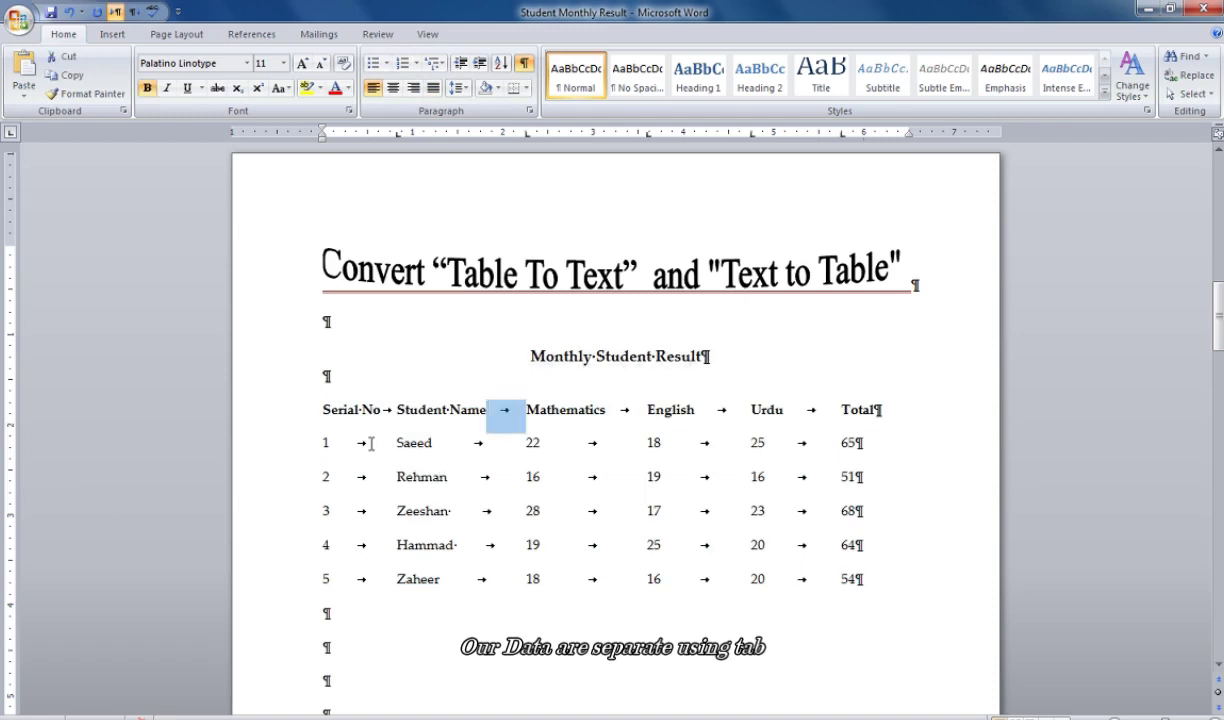
double_click(362, 442, "ctrl")
double_click(495, 446, "ctrl")
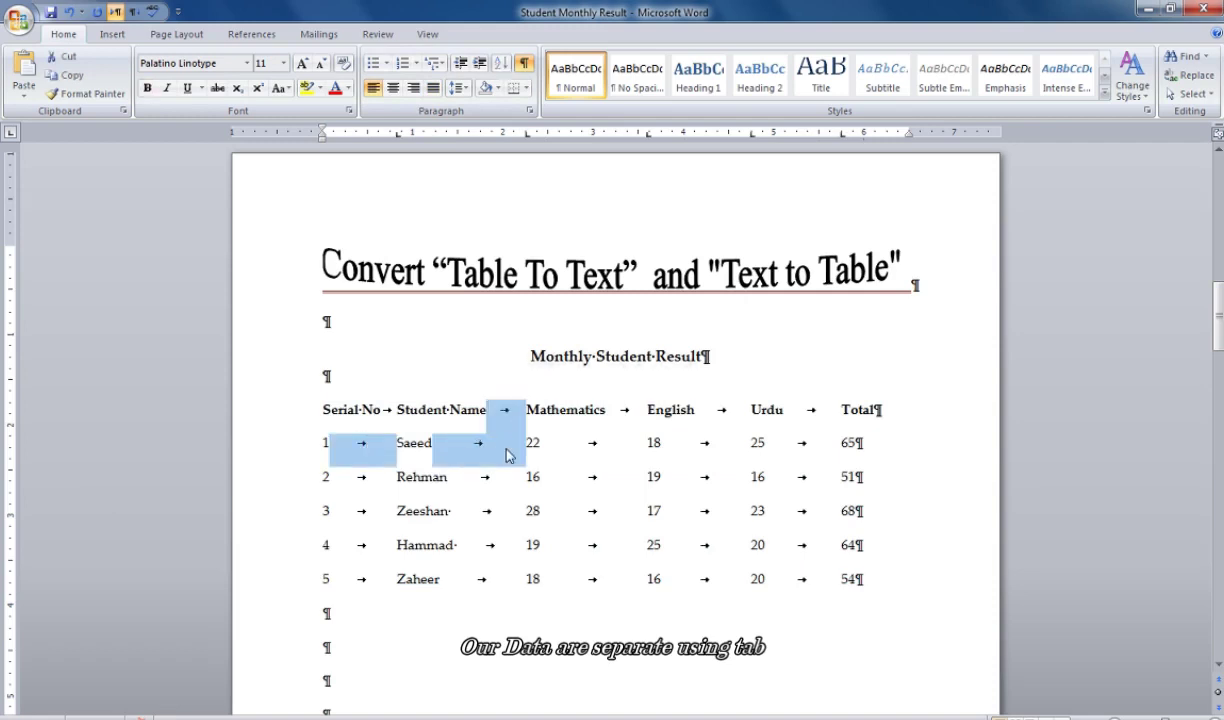
double_click(591, 444, "ctrl")
double_click(606, 404, "ctrl")
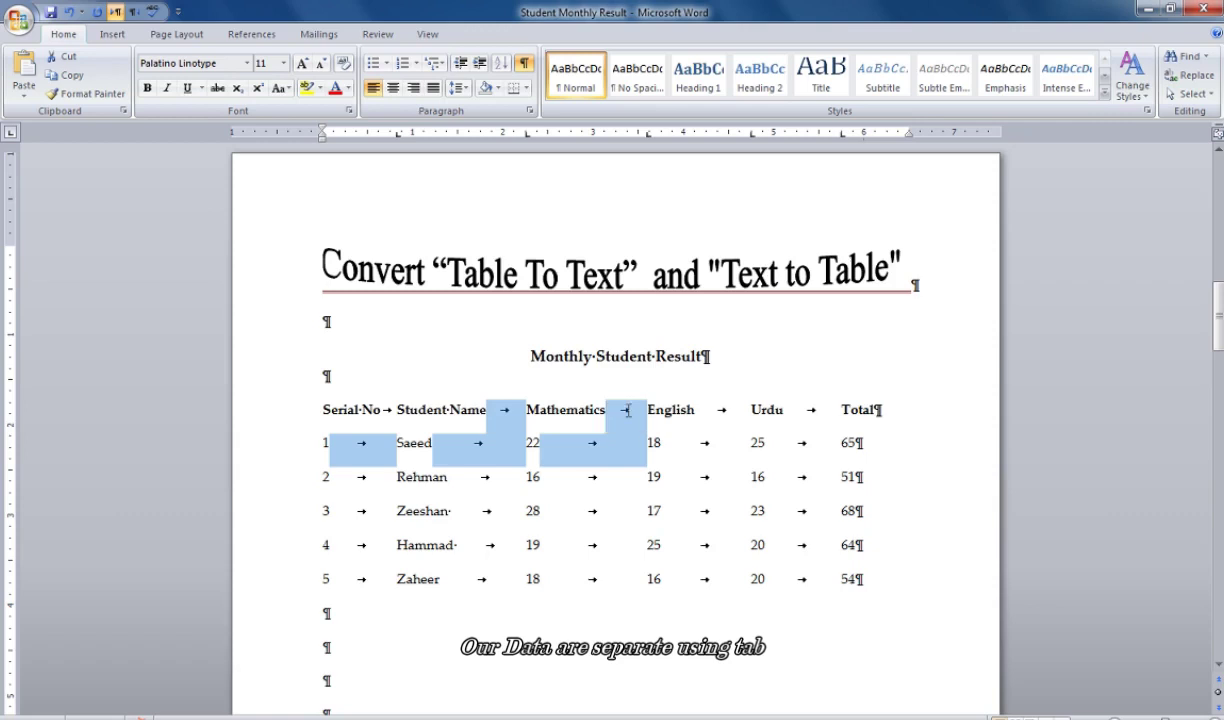
Point out tabs after Serial No and in rows three and five, then select all results.
double_click(387, 410, "ctrl")
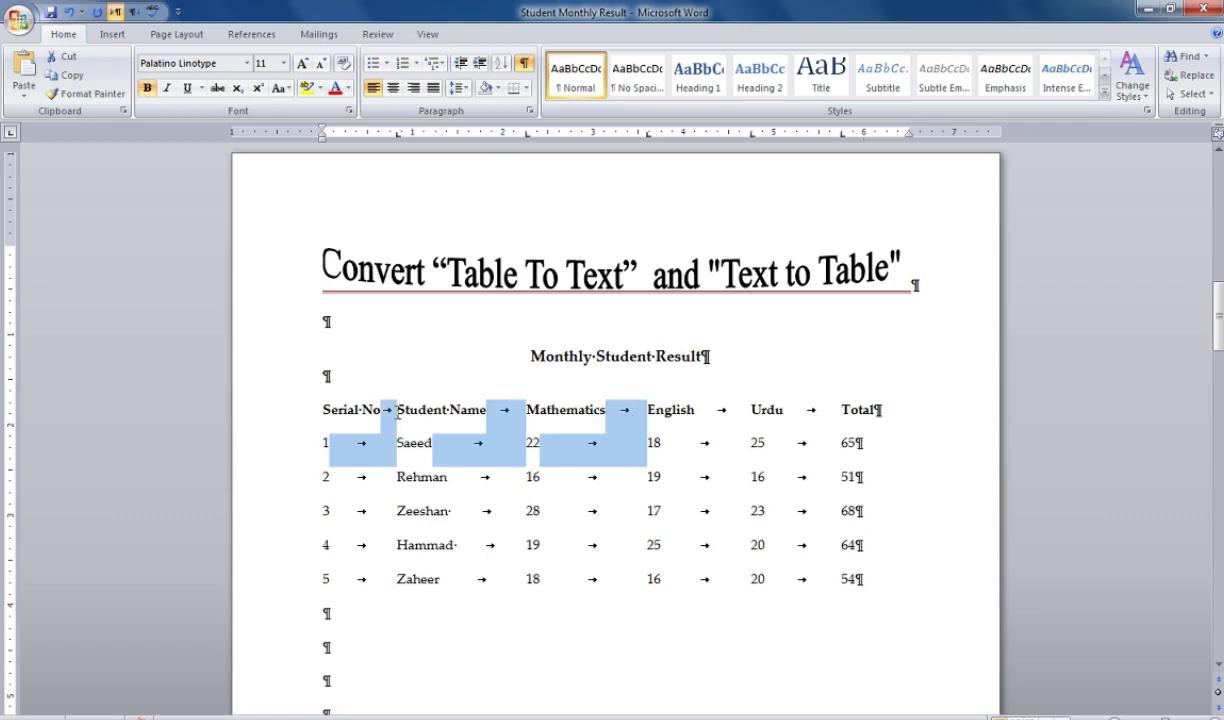
double_click(361, 580, "ctrl")
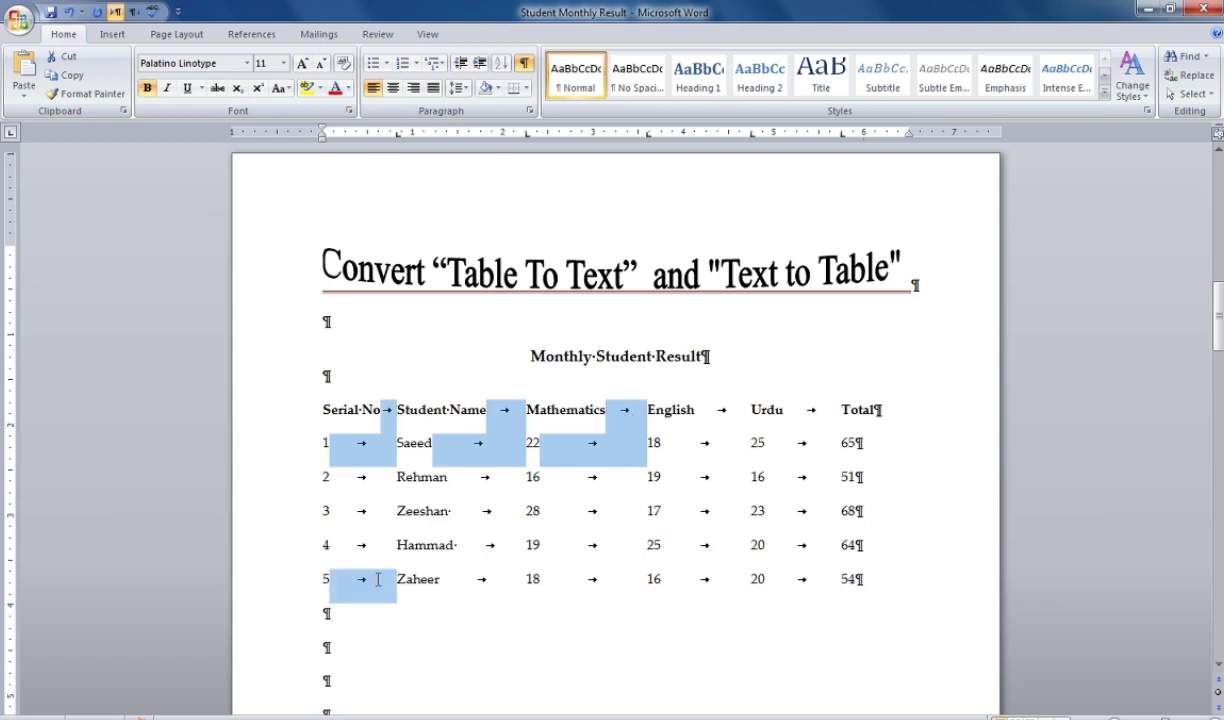
double_click(480, 580, "ctrl")
double_click(697, 581, "ctrl")
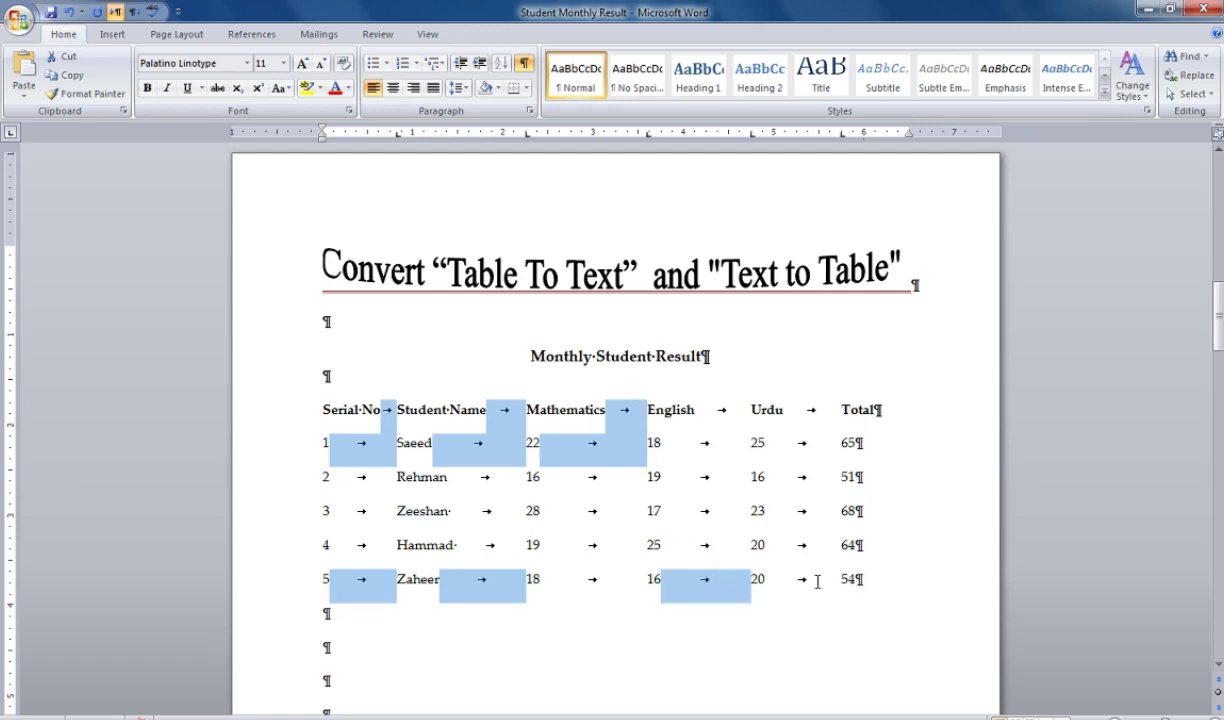
double_click(800, 511, "ctrl")
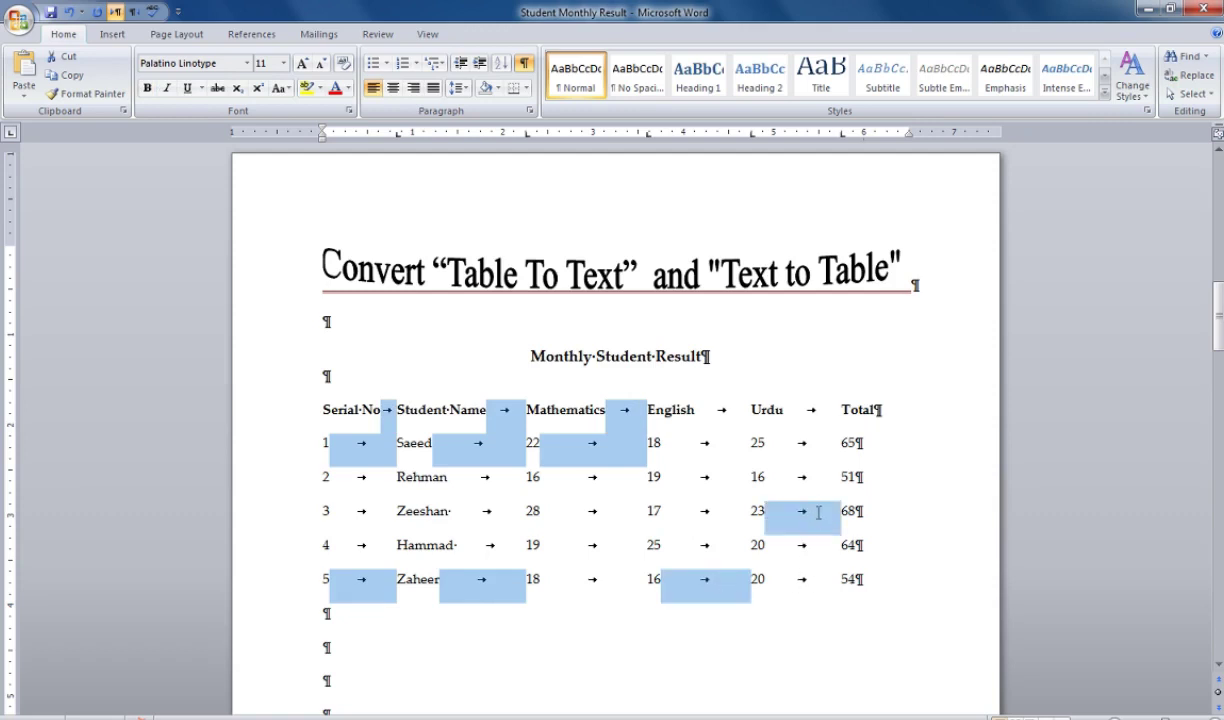
left_click(760, 610)
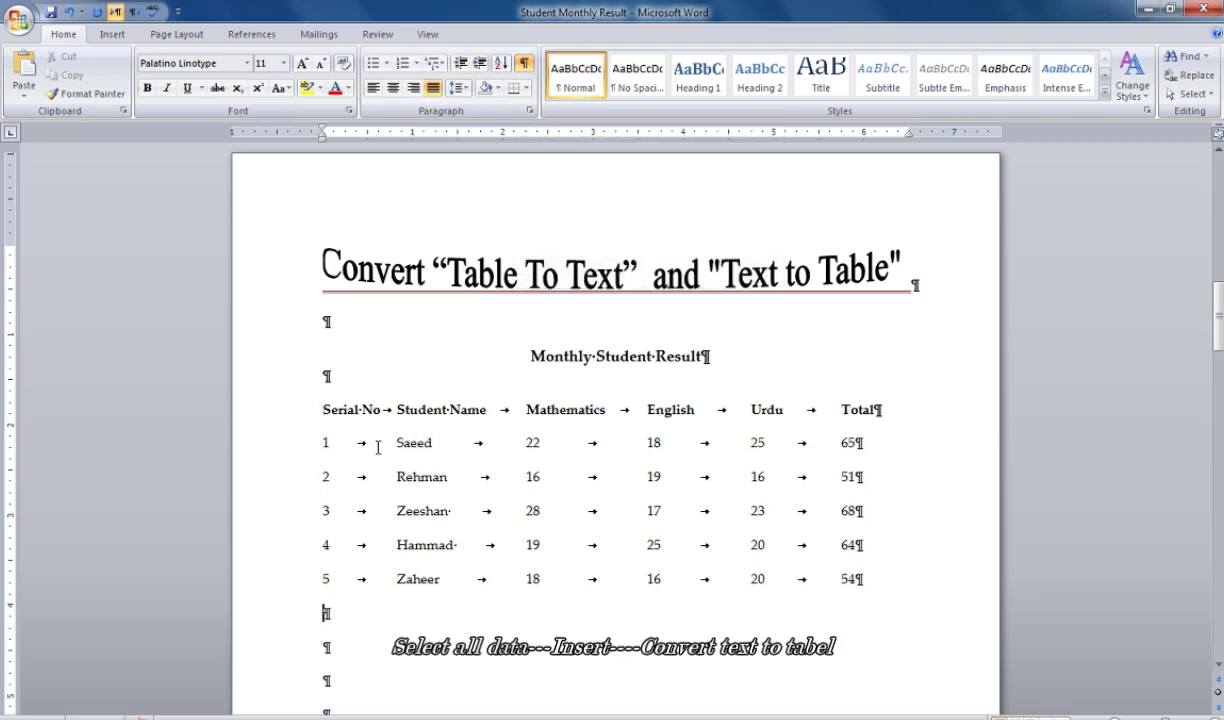
mouse_move(322, 410)
left_mouse_down()
mouse_move(736, 580)
mouse_move(856, 572)
left_mouse_up()
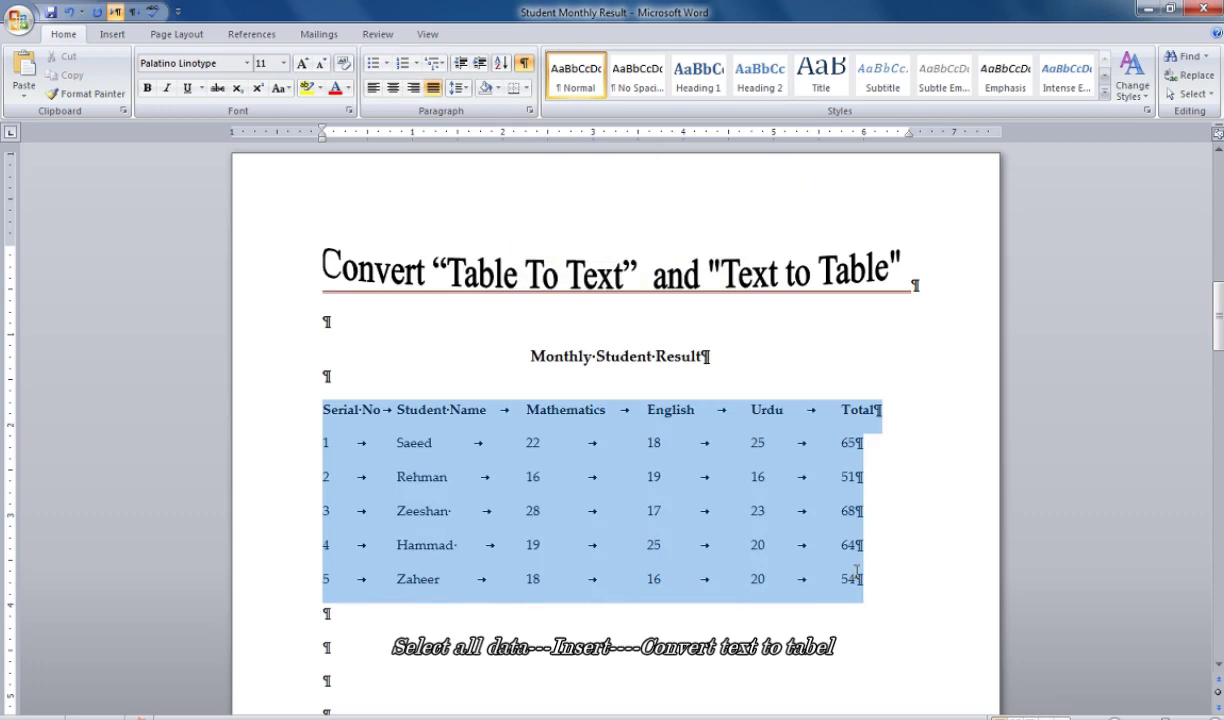
Convert the tabbed text into a 6-column table, then back to tab-separated text.
left_click(112, 34)
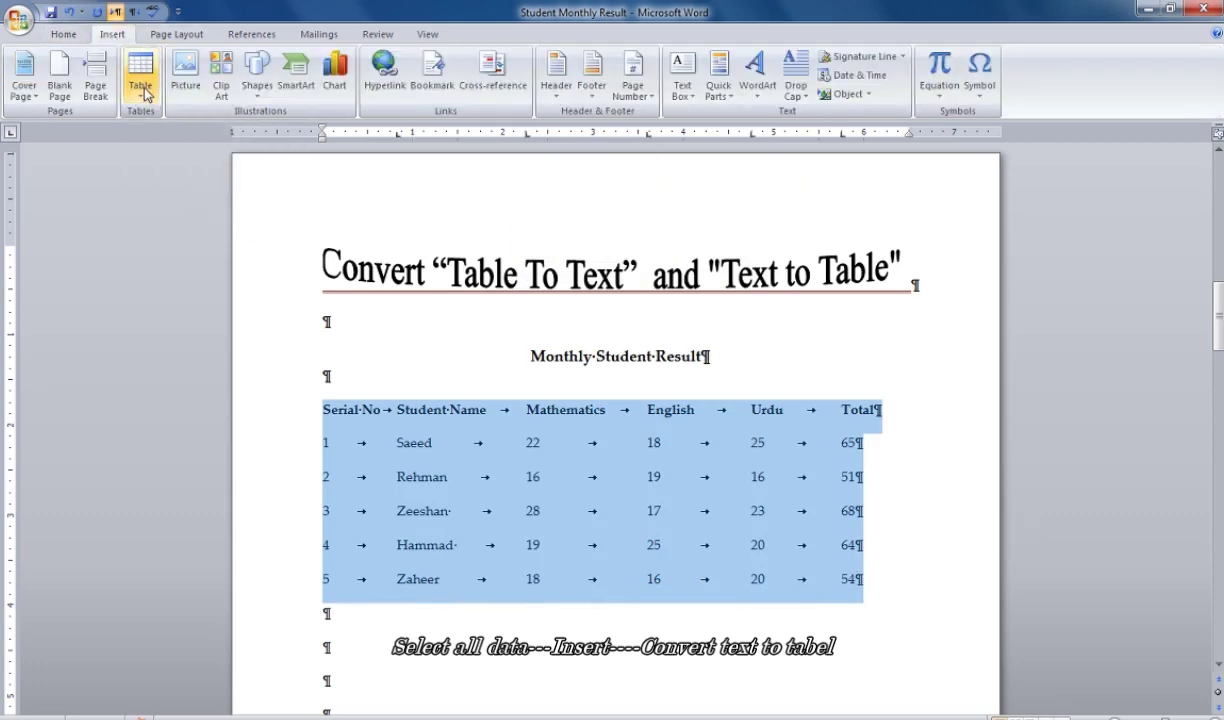
left_click(142, 95)
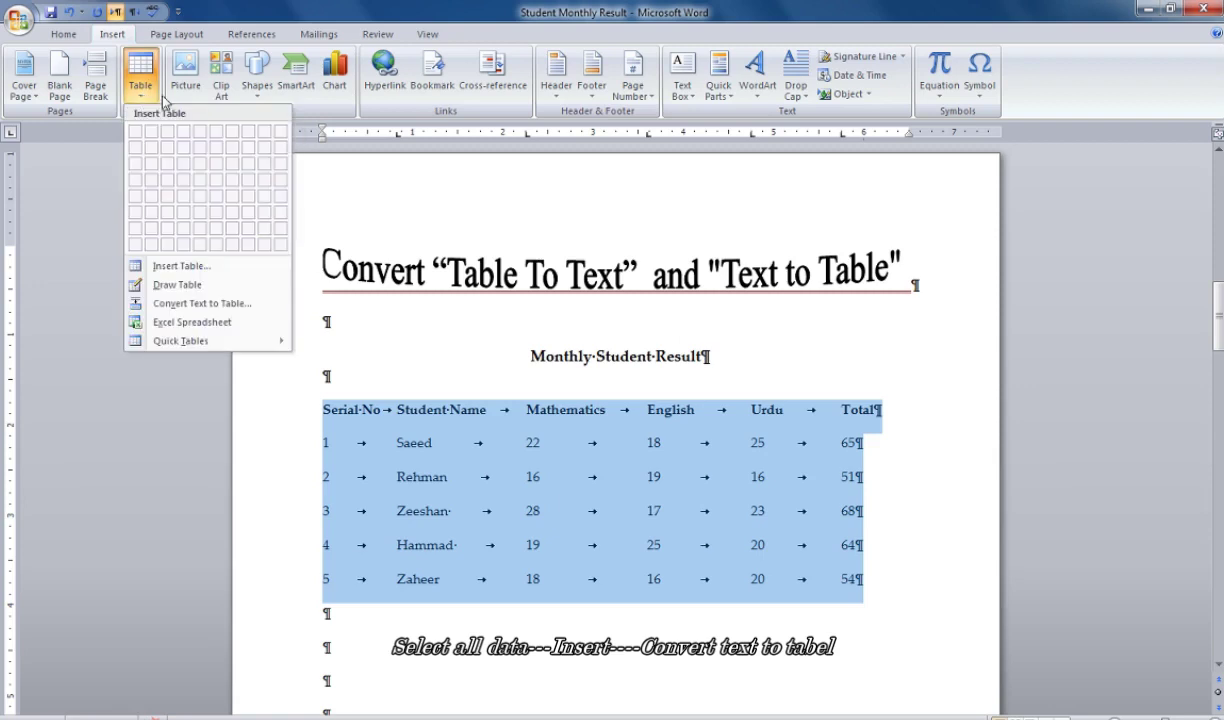
left_click(197, 303)
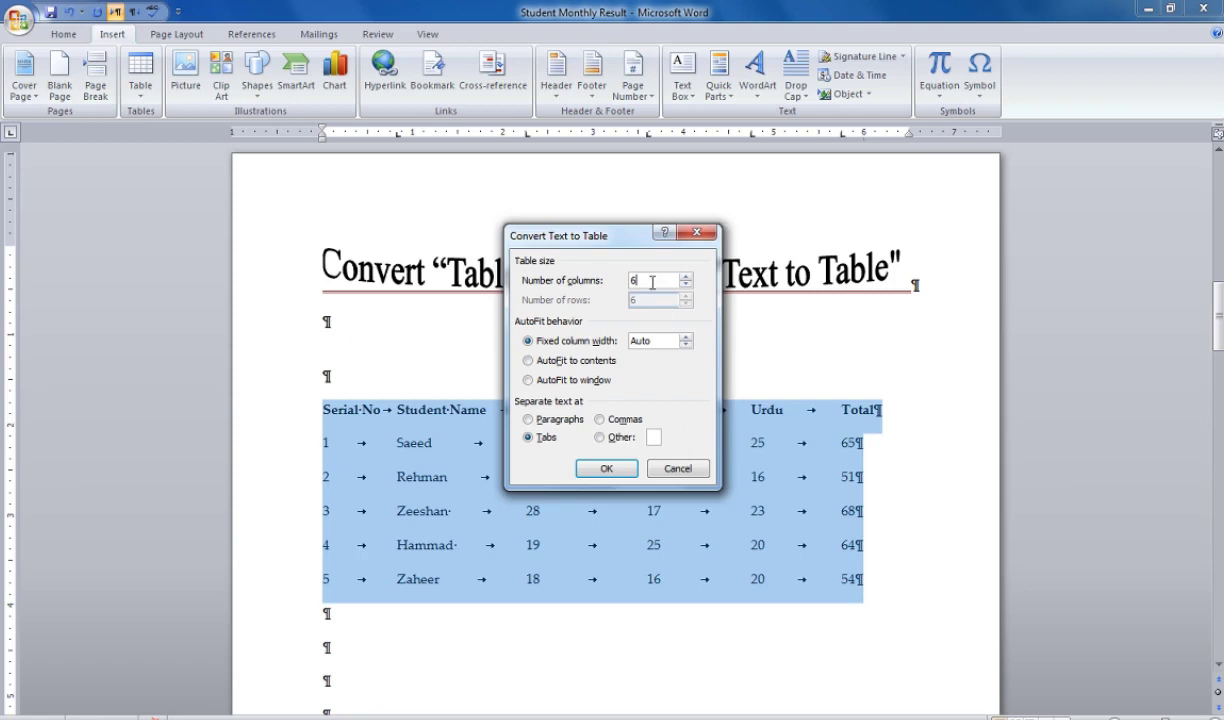
left_click(638, 341)
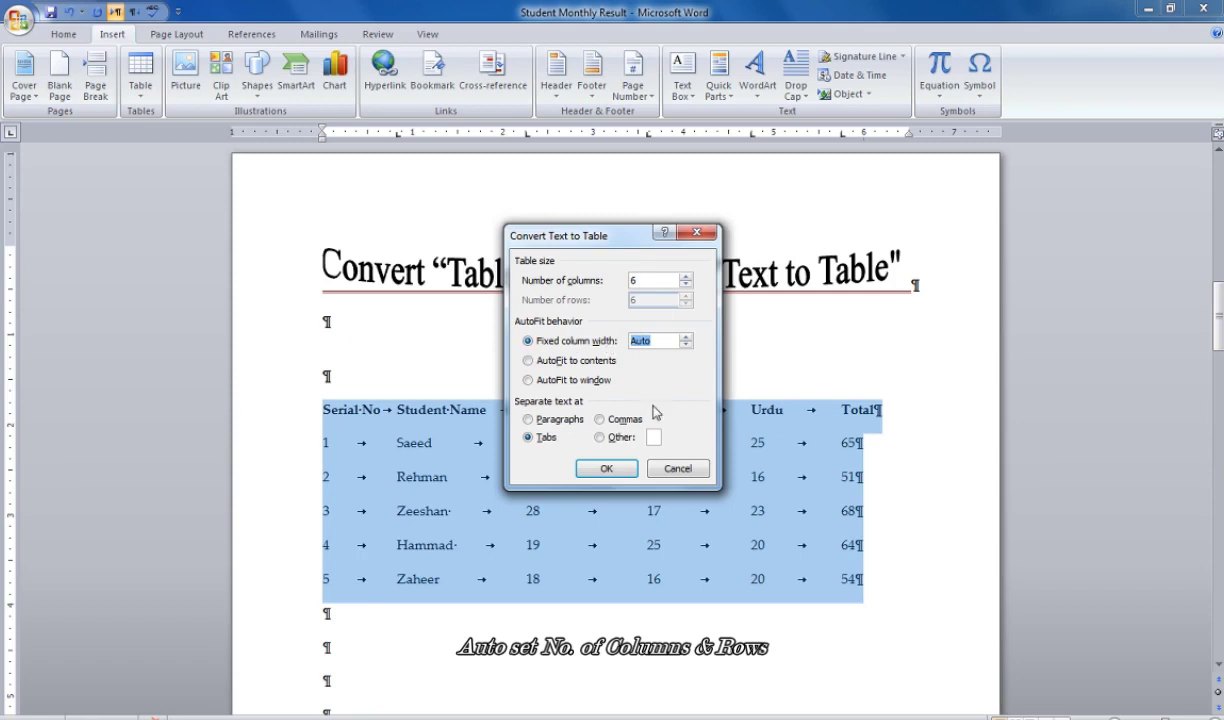
left_click(637, 341)
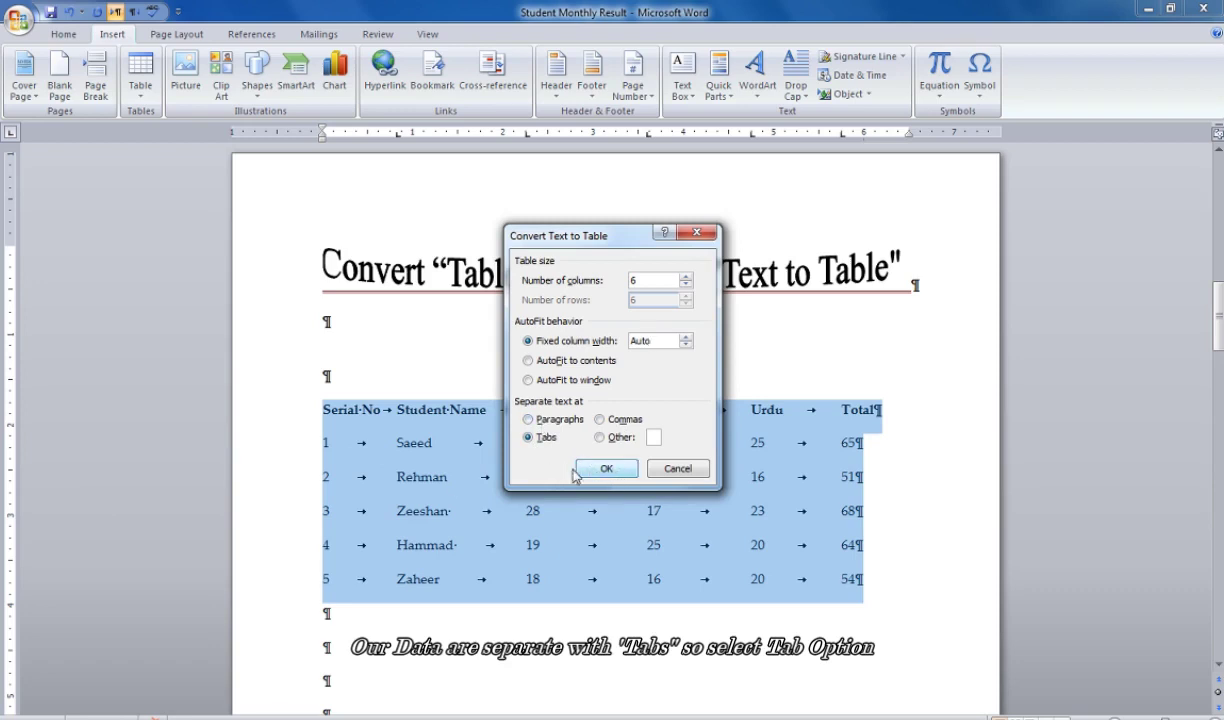
left_click(603, 477)
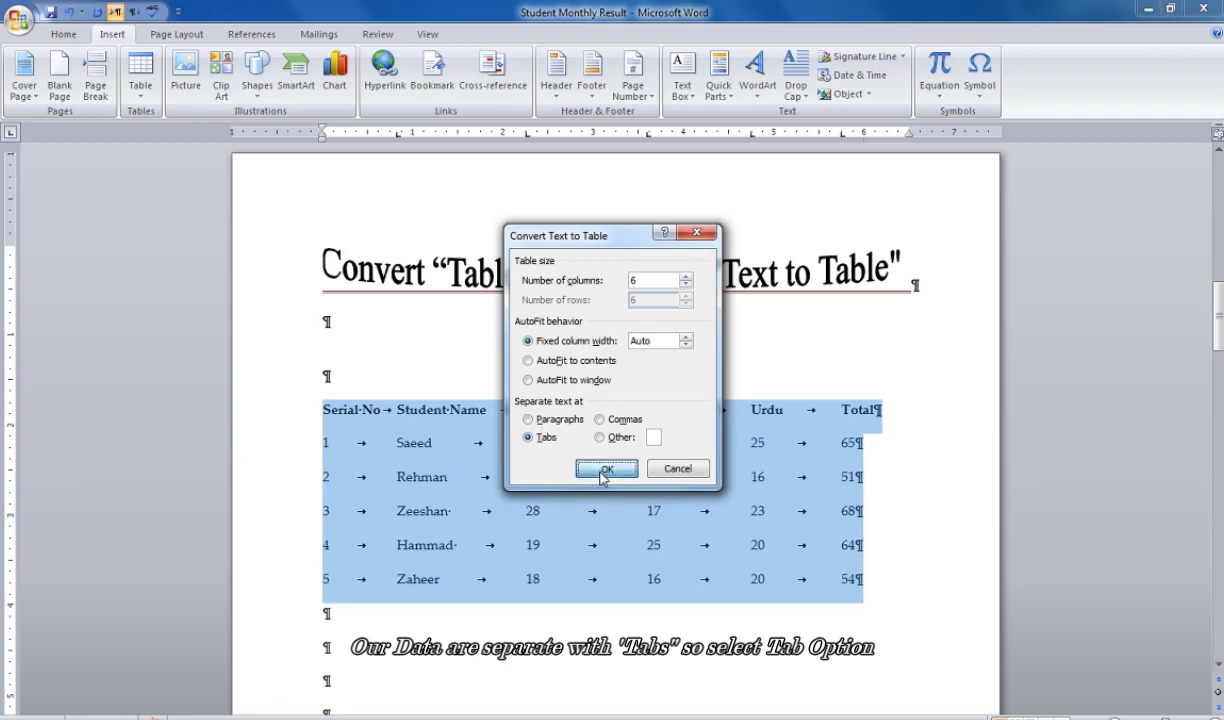
left_click(495, 556)
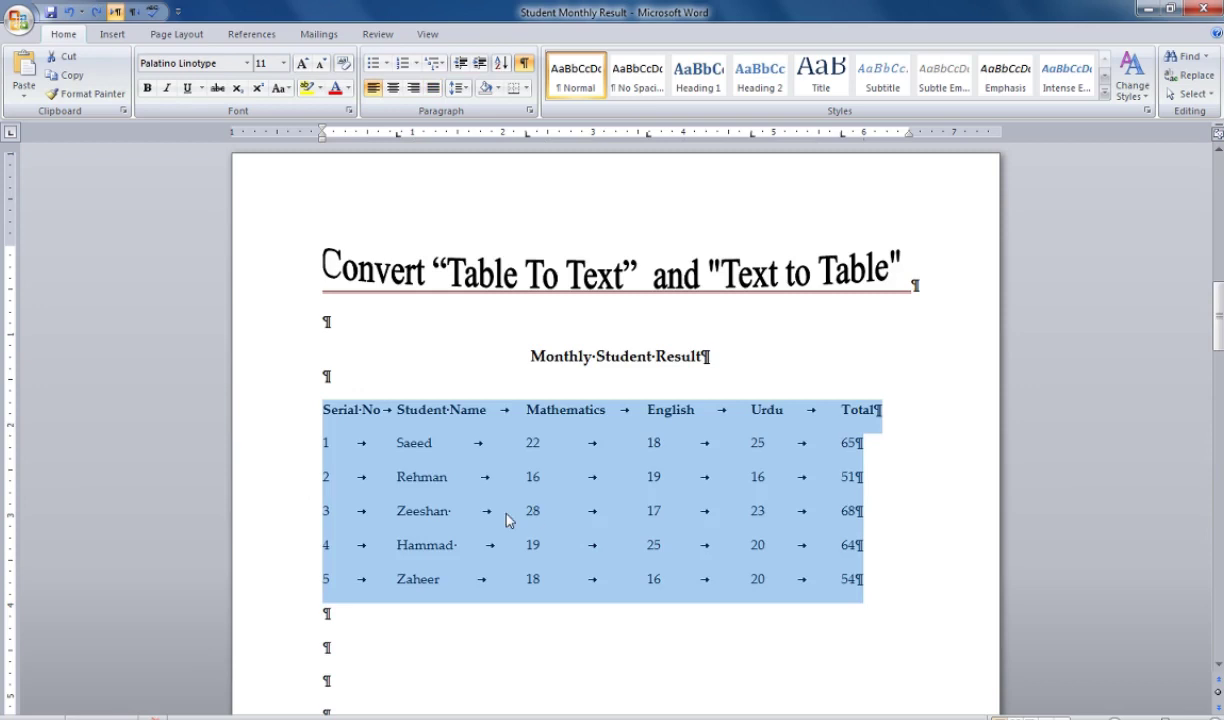
left_click(506, 466)
Replace the tab after each serial number, in the header and five rows, with a dash.
left_click(397, 412)
key("BackSpace")
type("-")
left_click(397, 442)
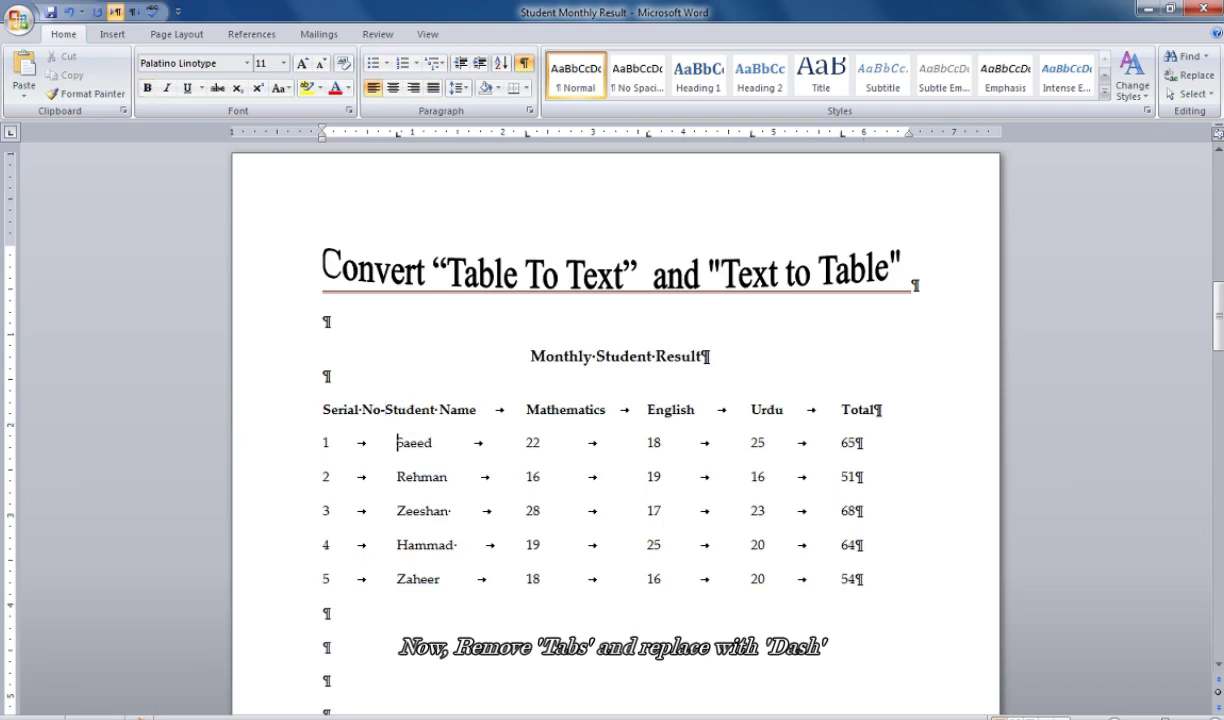
key("BackSpace")
type("-")
left_click(397, 476)
key("BackSpace")
type("-")
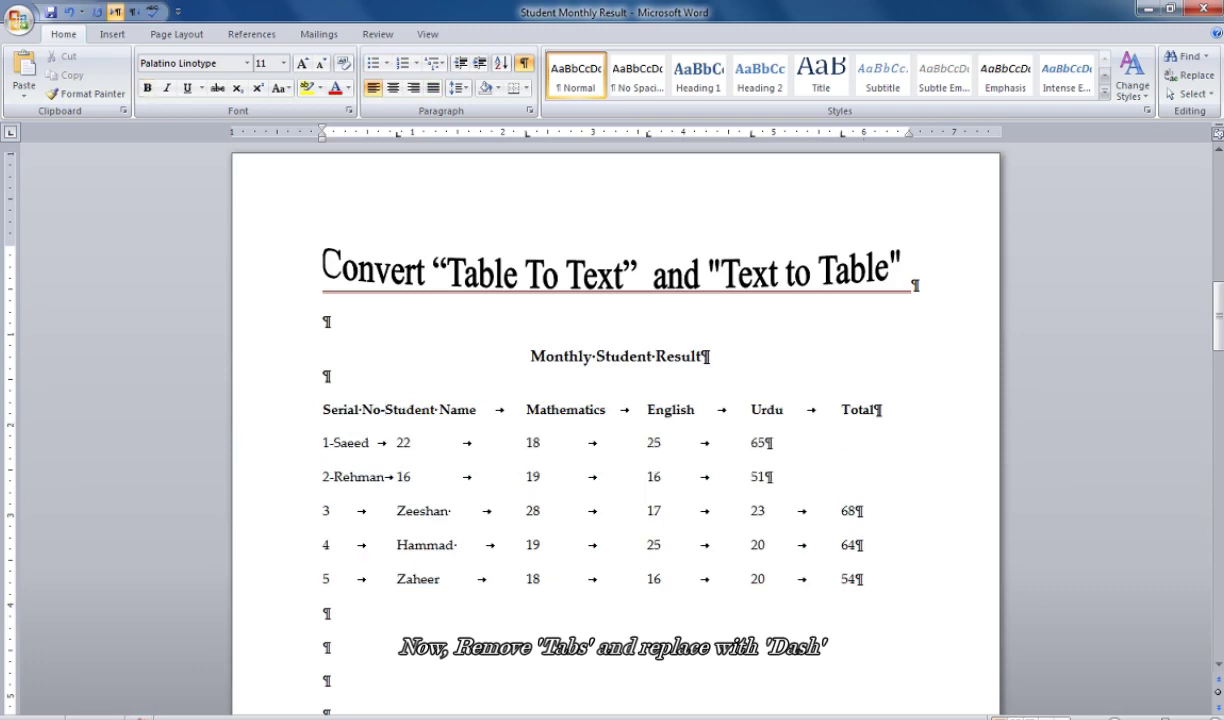
key("Delete")
type("-")
key("Down")
key("Delete")
type("-")
key("Delete")
type("-")
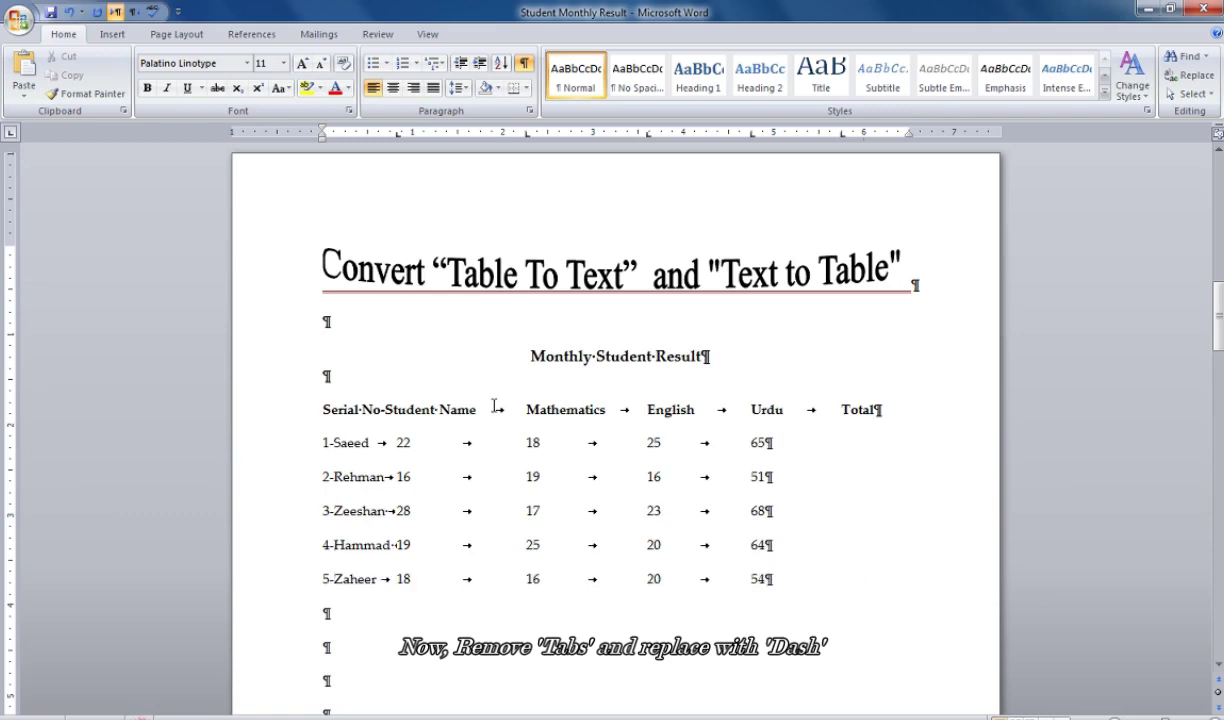
Replace the remaining tabs between names and marks with dashes and hide formatting marks.
left_click(398, 442)
key("BackSpace")
type("-")
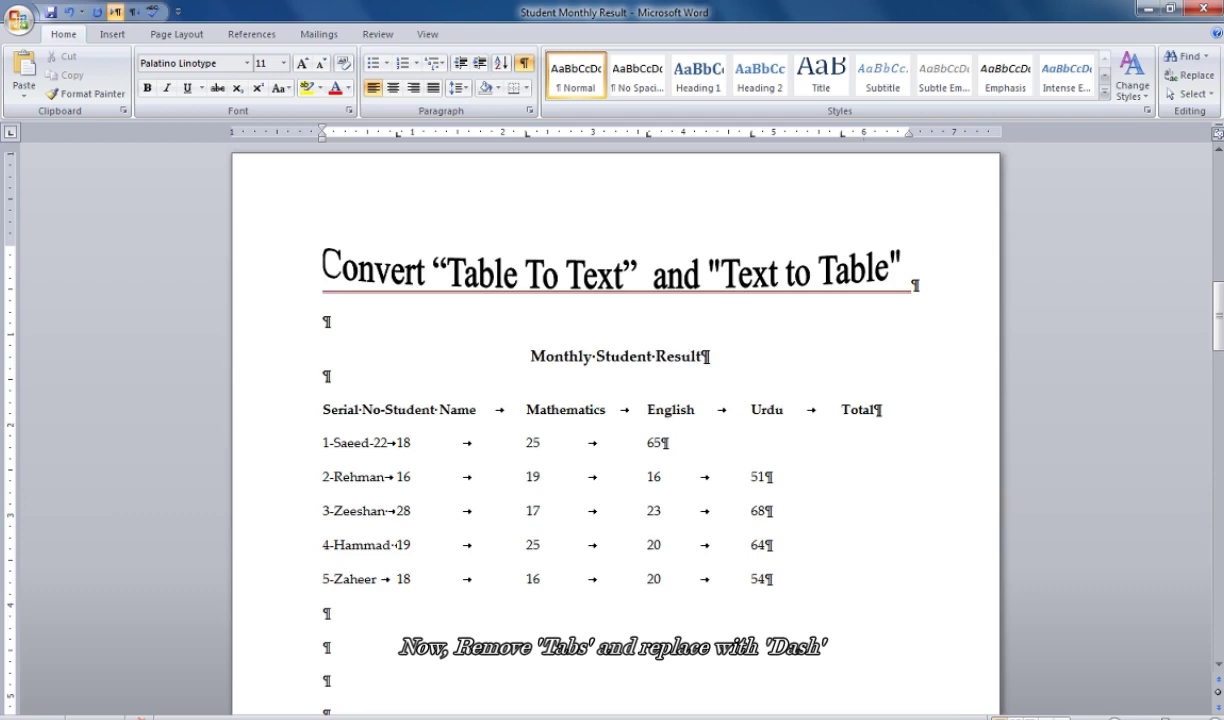
left_click(397, 442)
key("BackSpace")
type("-16-")
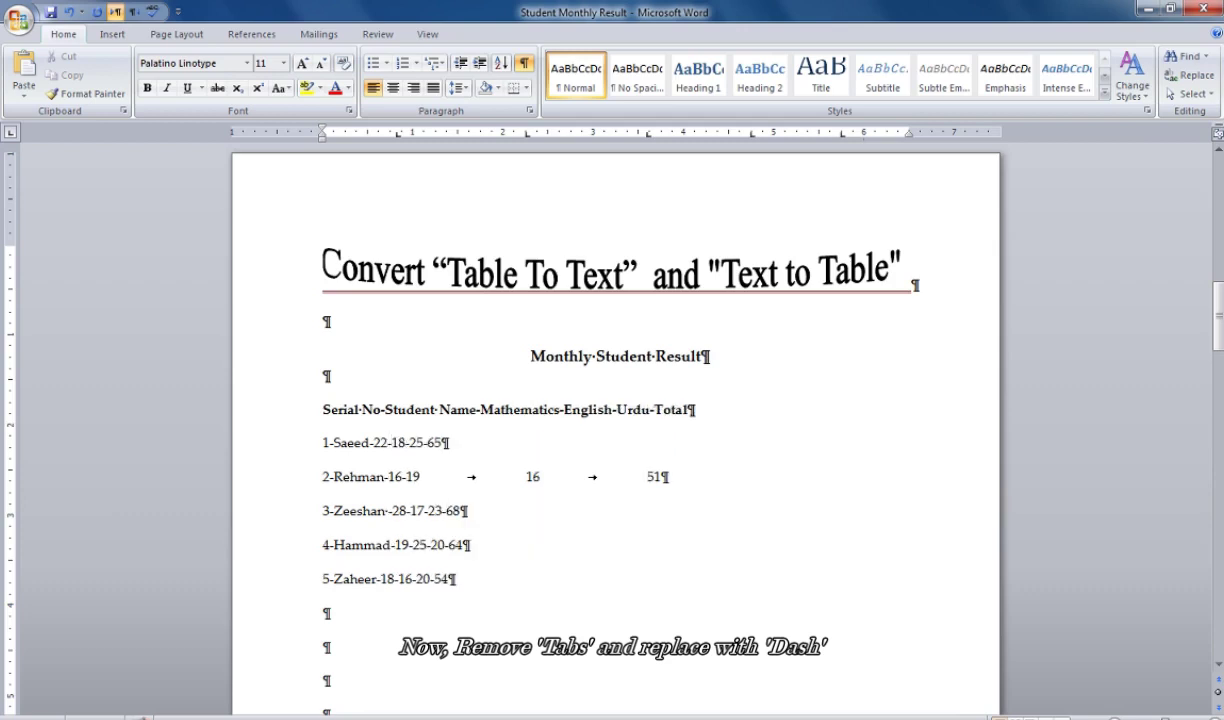
key("Delete")
type("-")
key("Delete")
type("-16-")
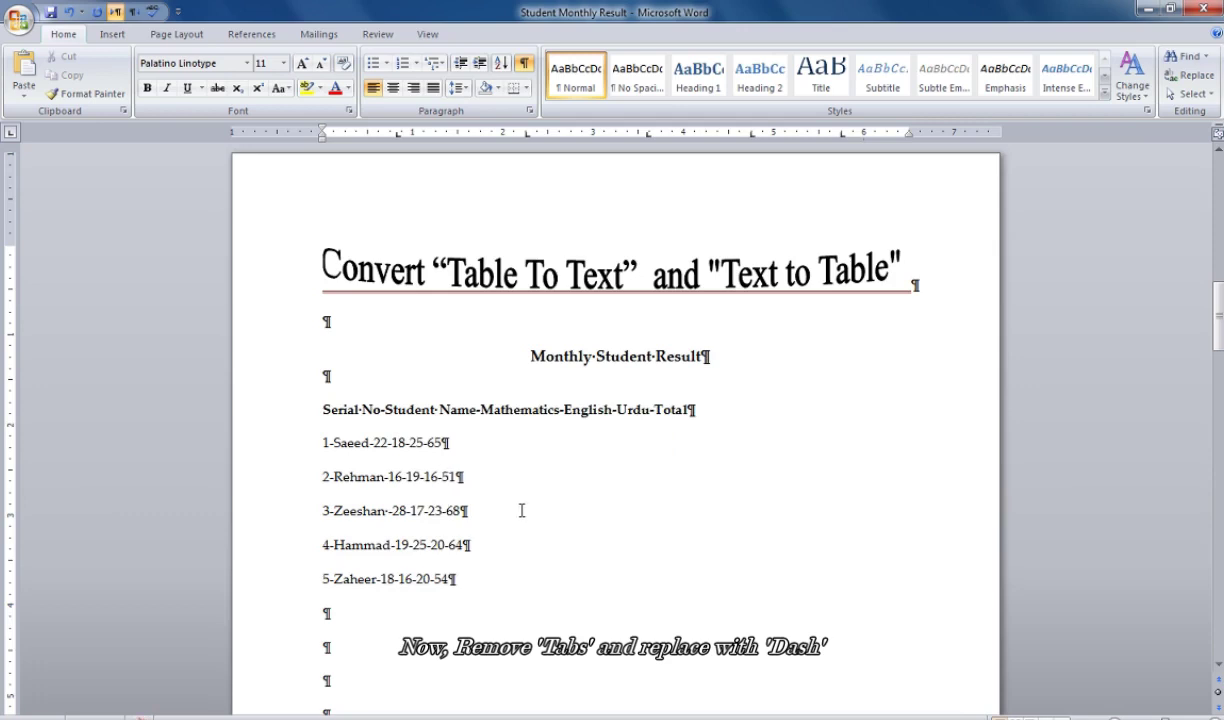
left_click(527, 66)
left_click(505, 610)
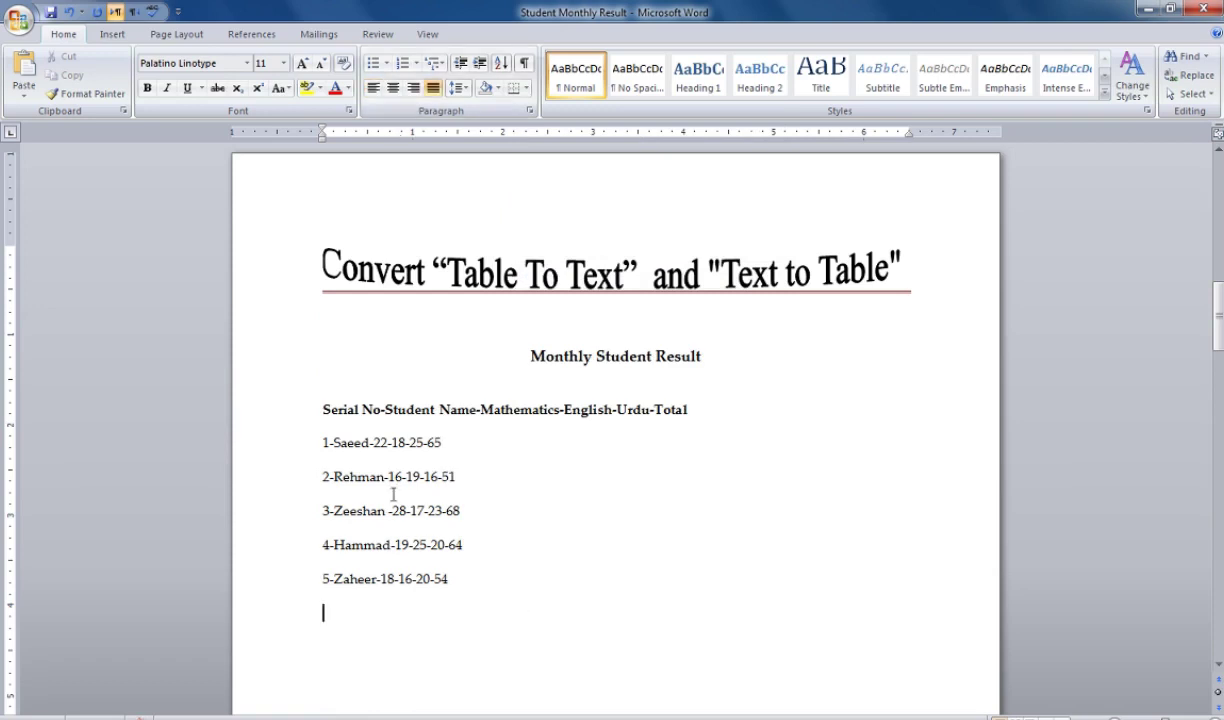
Highlight the dashes after Serial No and in row one, then select the data lines.
double_click(333, 445)
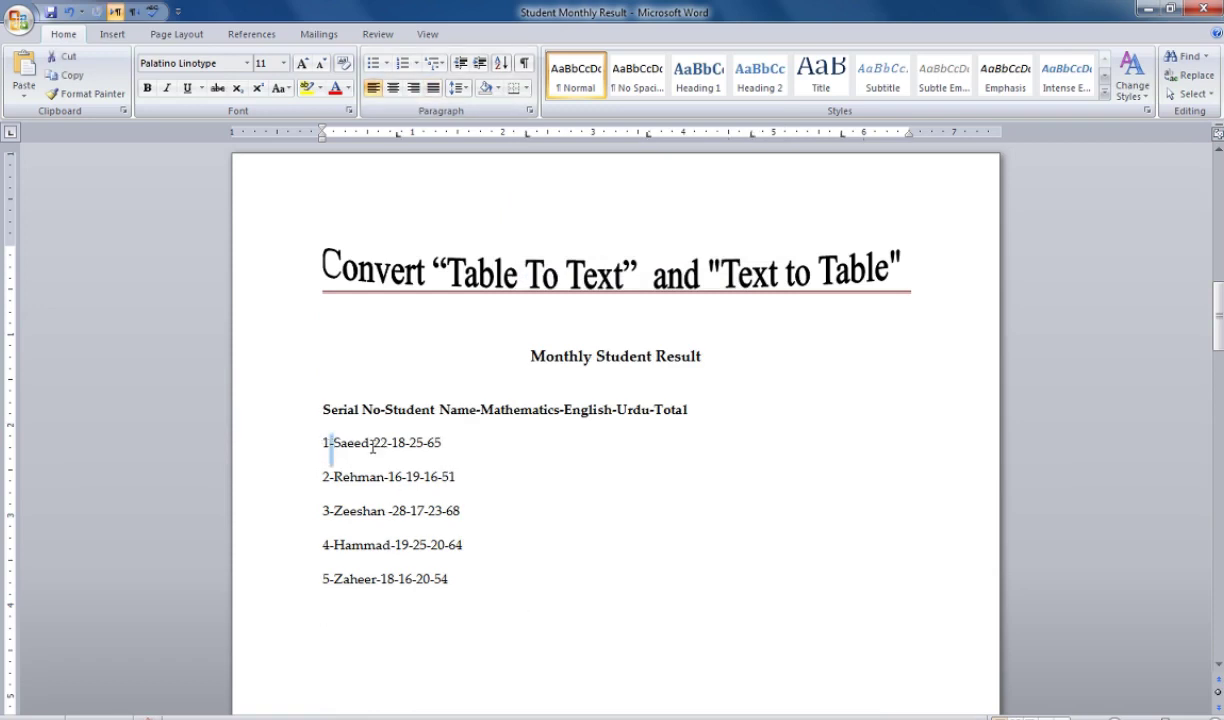
double_click(371, 444, "ctrl")
double_click(381, 409, "ctrl")
left_click(462, 580)
left_click_drag(453, 580, 333, 419)
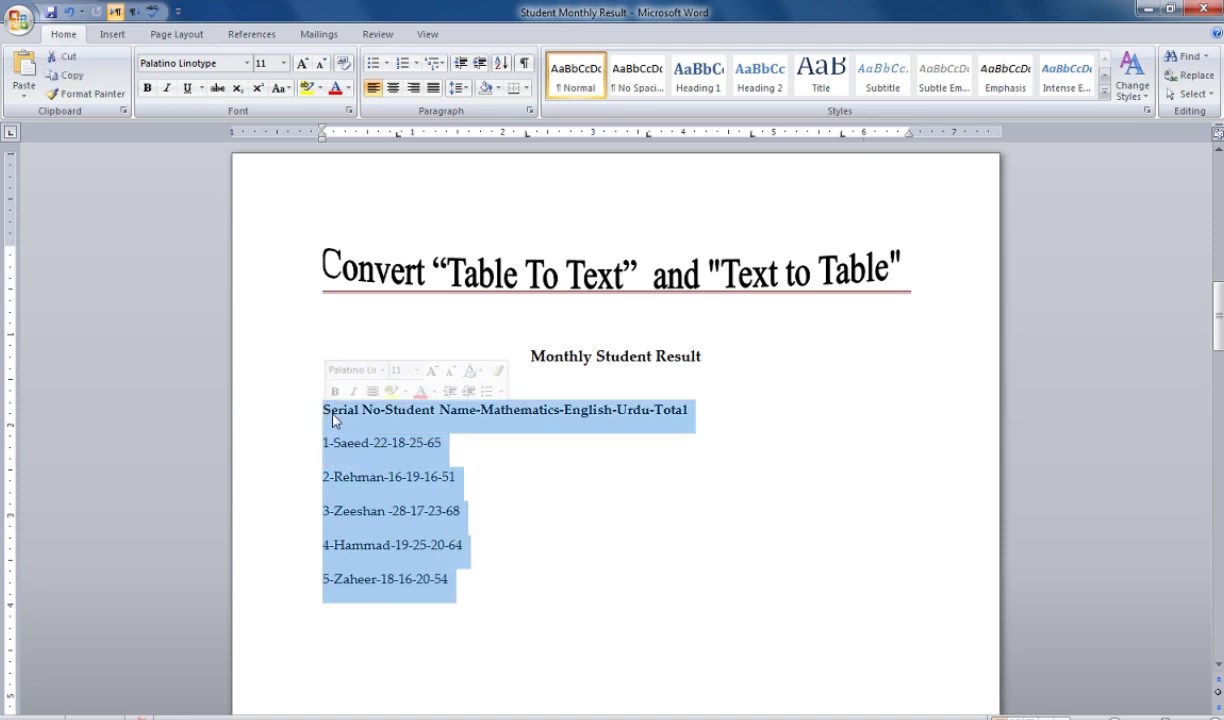
Convert the selected text to a table using '-' as the custom separator.
left_click(112, 34)
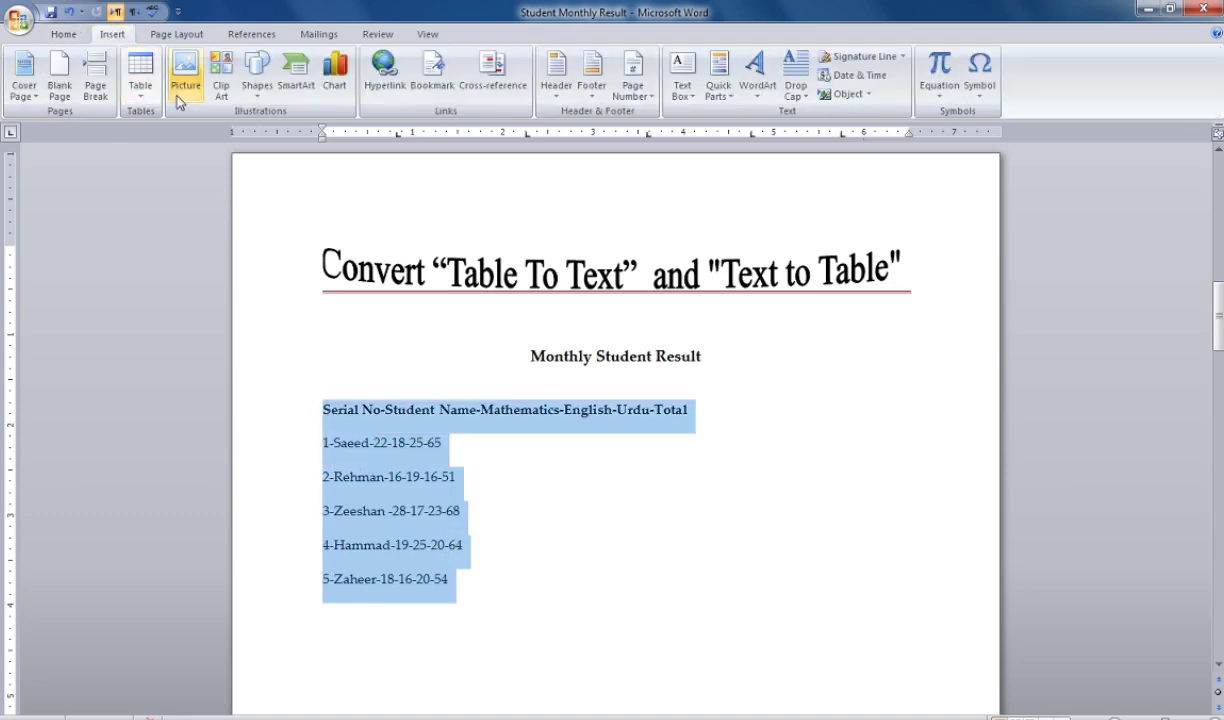
left_click(140, 90)
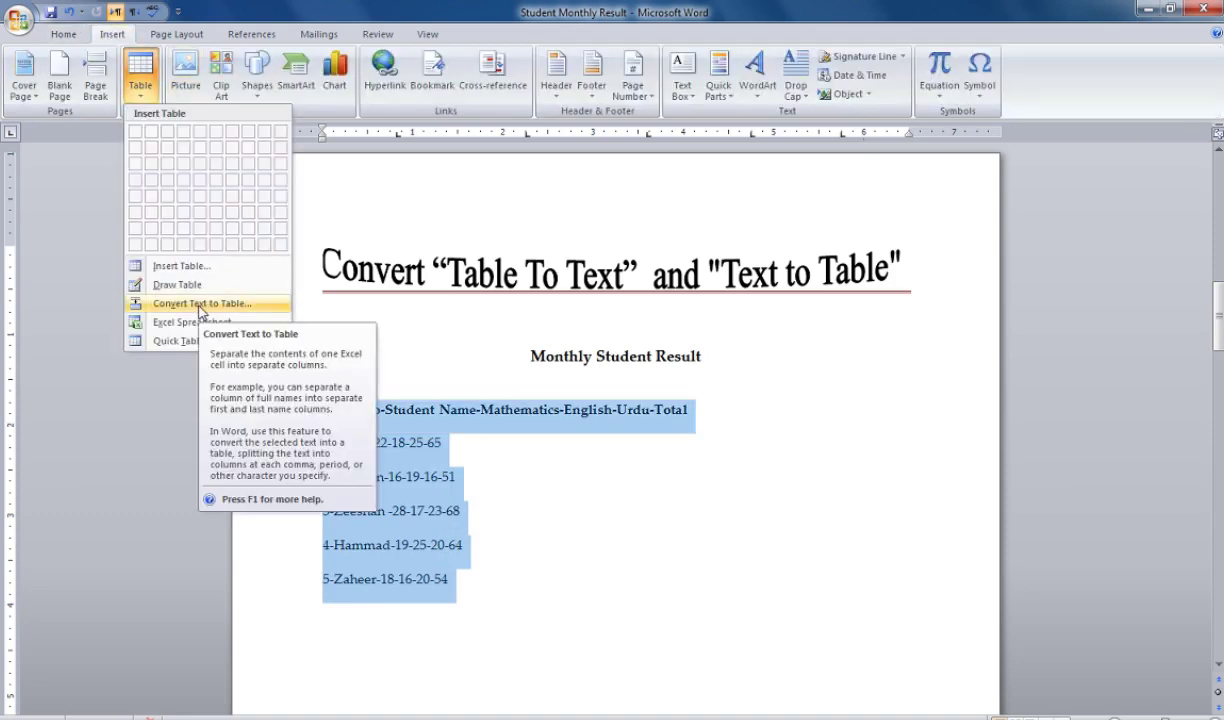
left_click(200, 305)
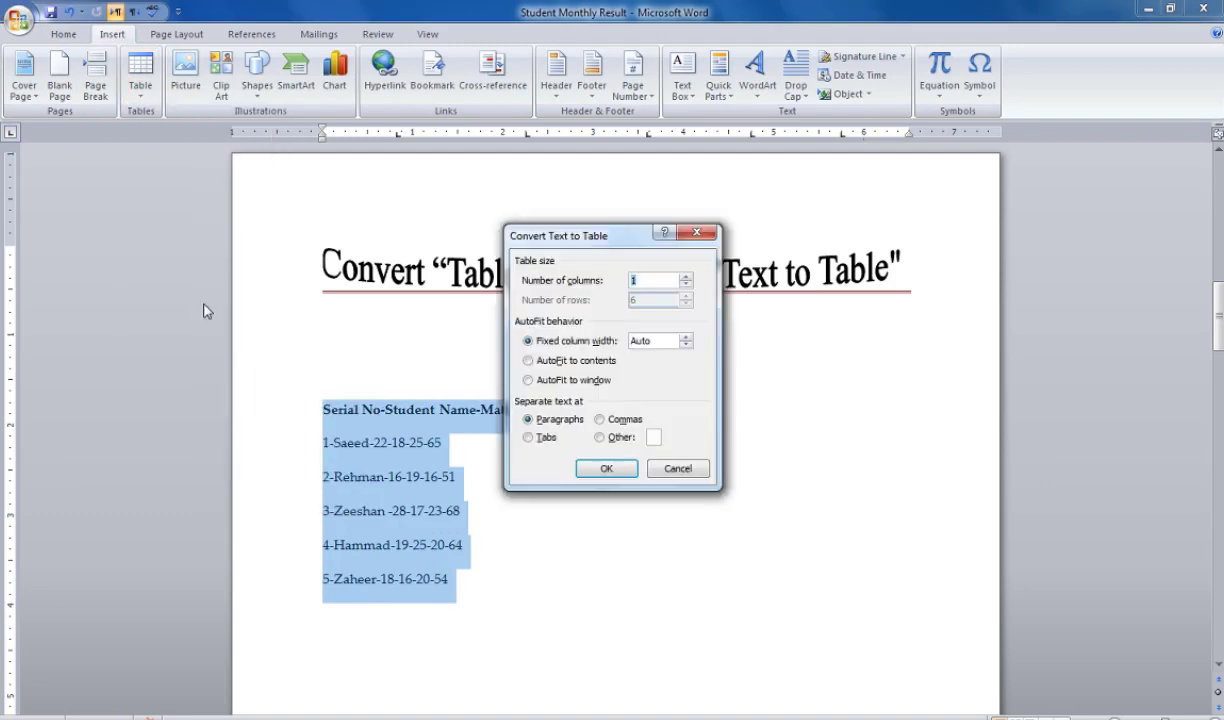
left_click(616, 420)
left_click(546, 437)
left_click(620, 437)
type("-")
left_click(608, 470)
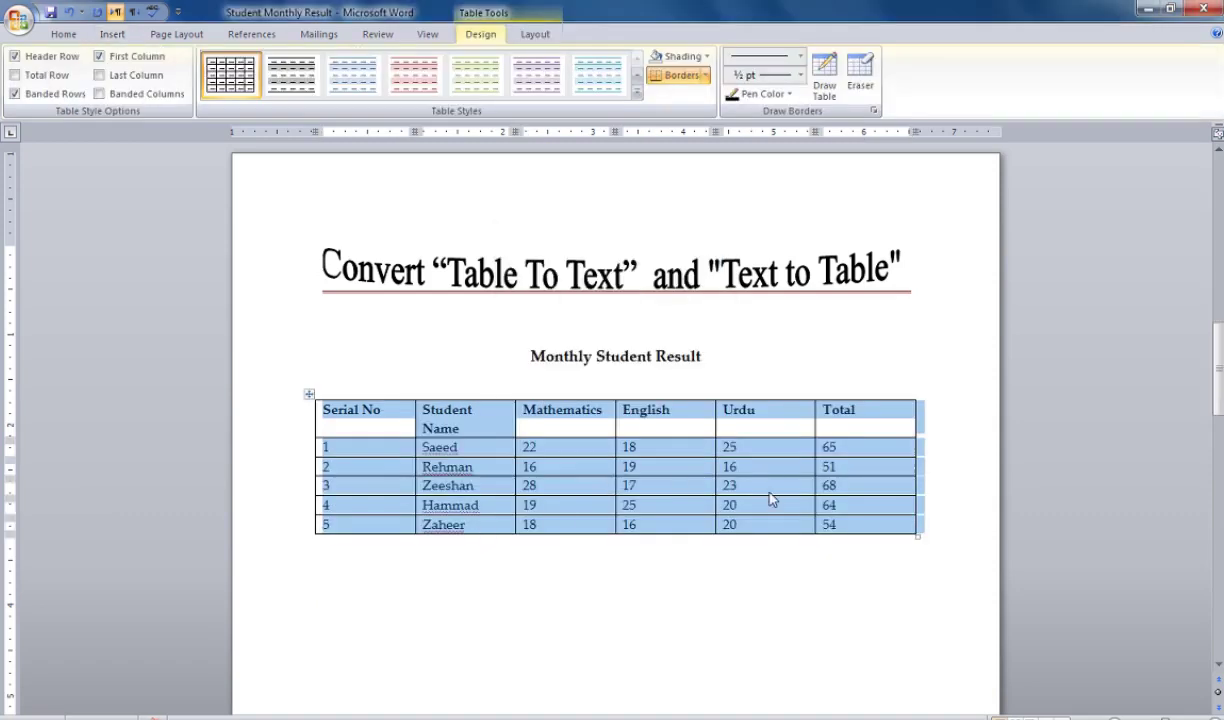
Replace the dashes after Serial No and Student Name with commas.
left_click(790, 584)
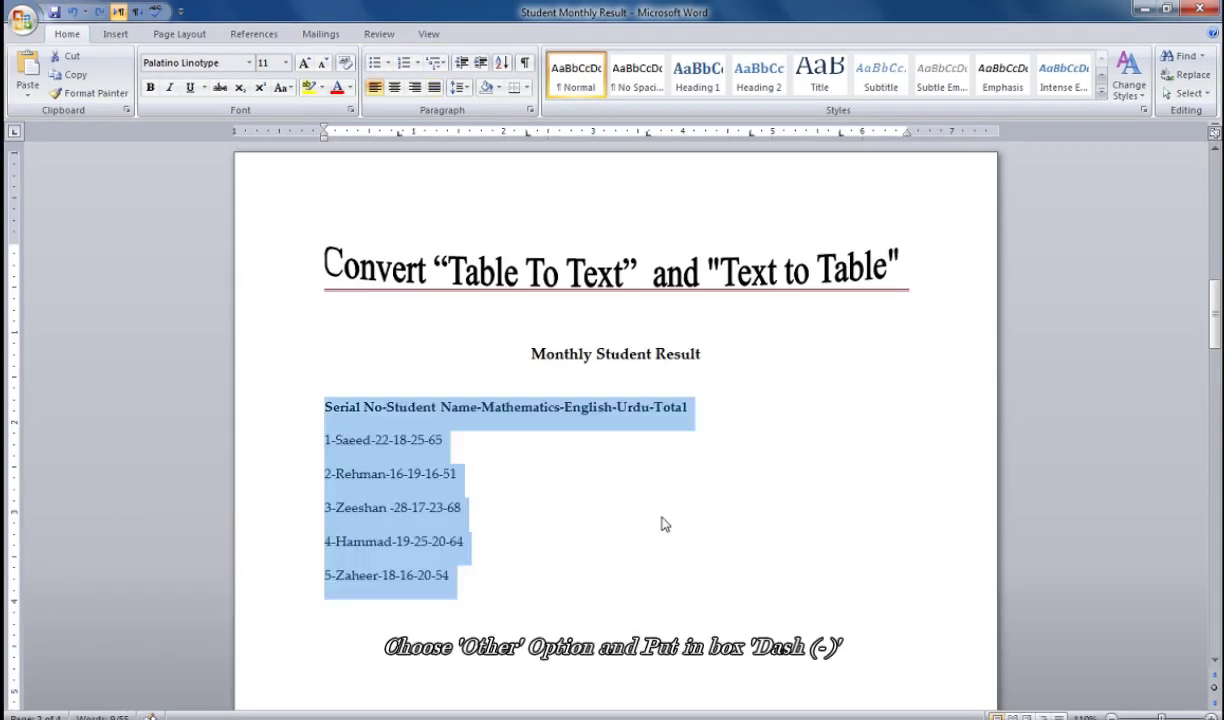
left_click(581, 497)
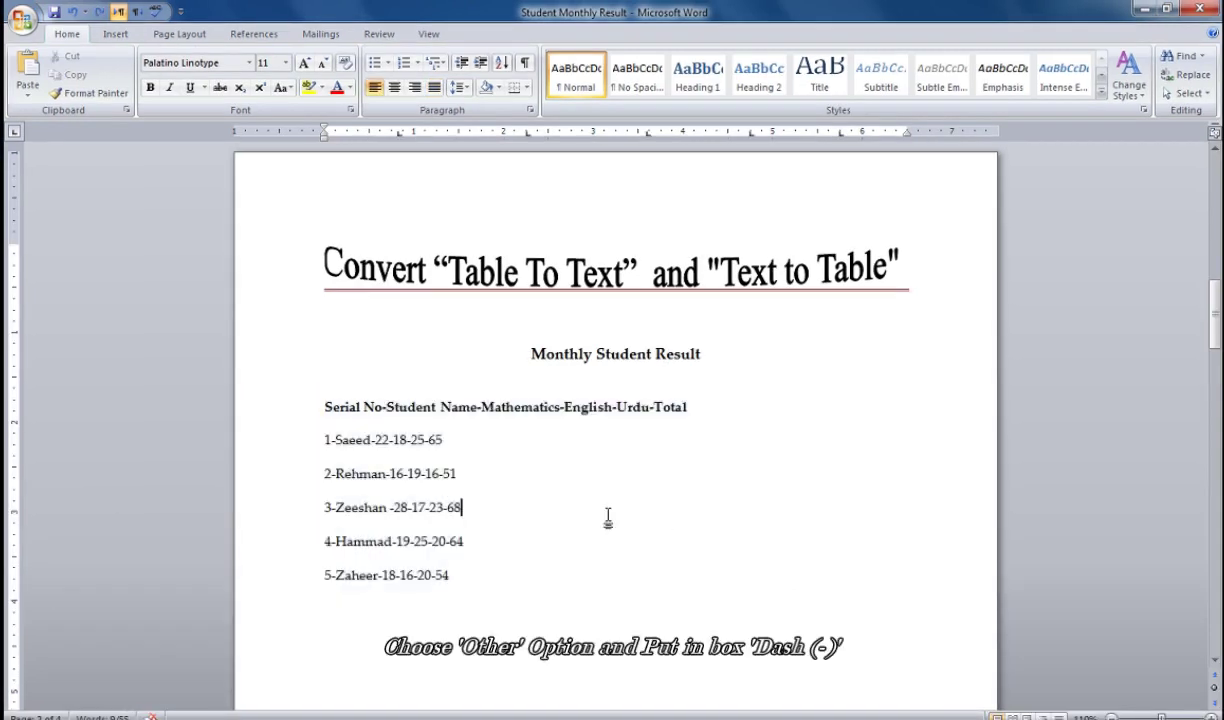
double_click(384, 406)
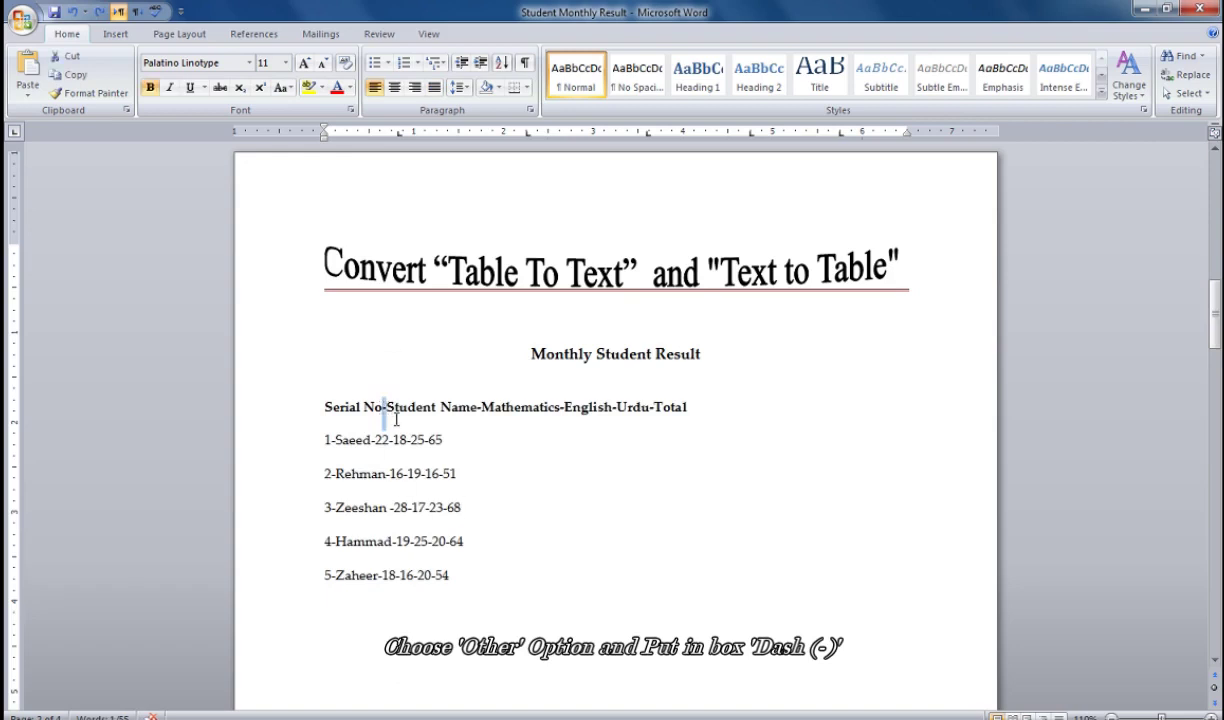
type(",")
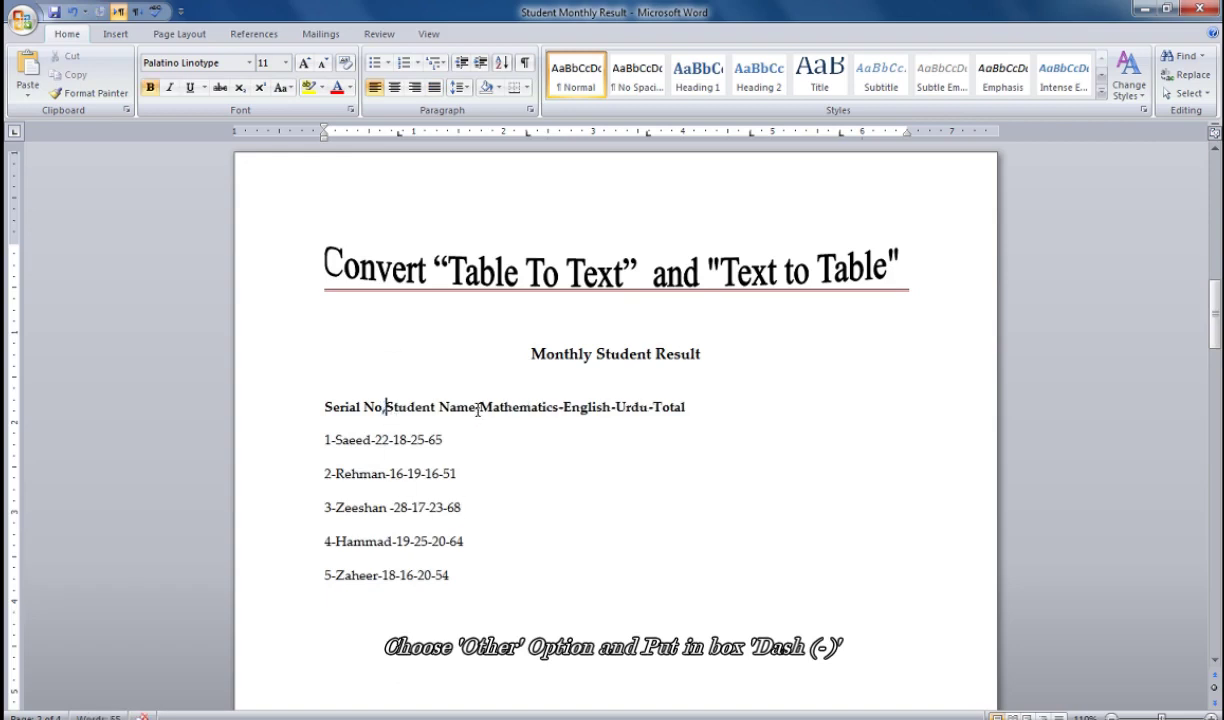
double_click(478, 406)
type(",")
Replace the dashes after Mathematics, English and Urdu with commas, then select all six lines.
double_click(558, 406)
type(",")
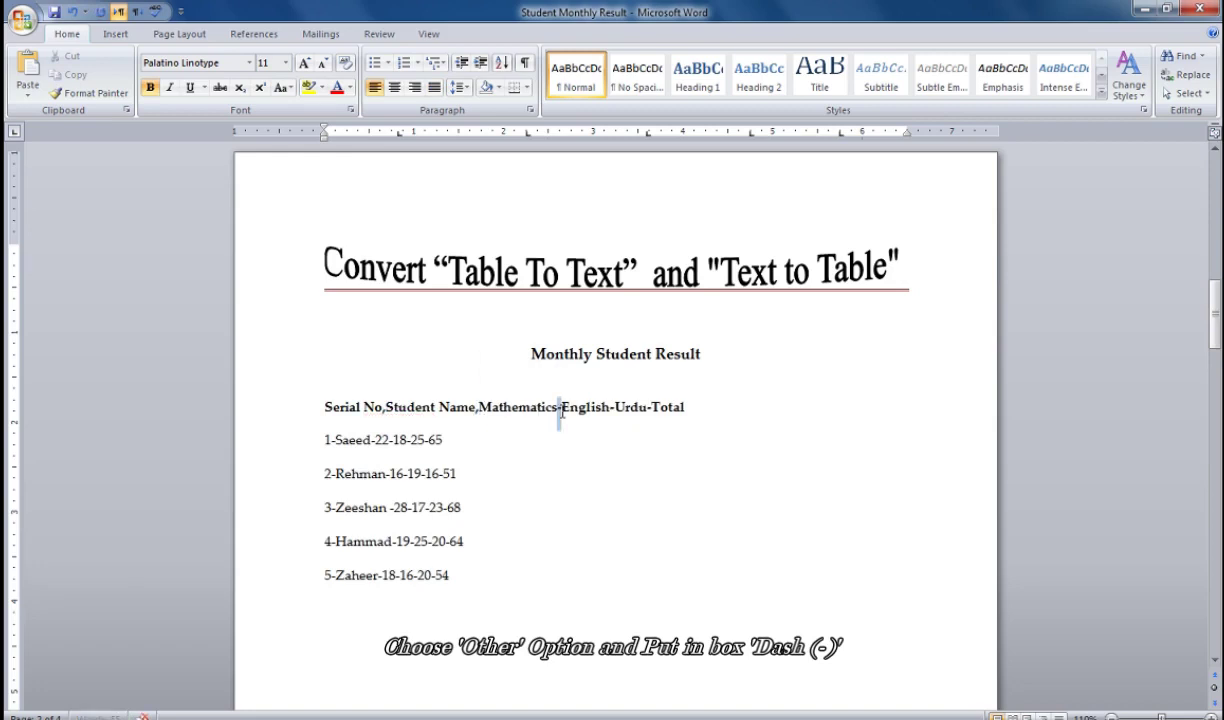
double_click(610, 407)
type(",")
double_click(648, 407)
type(",18,16,20,")
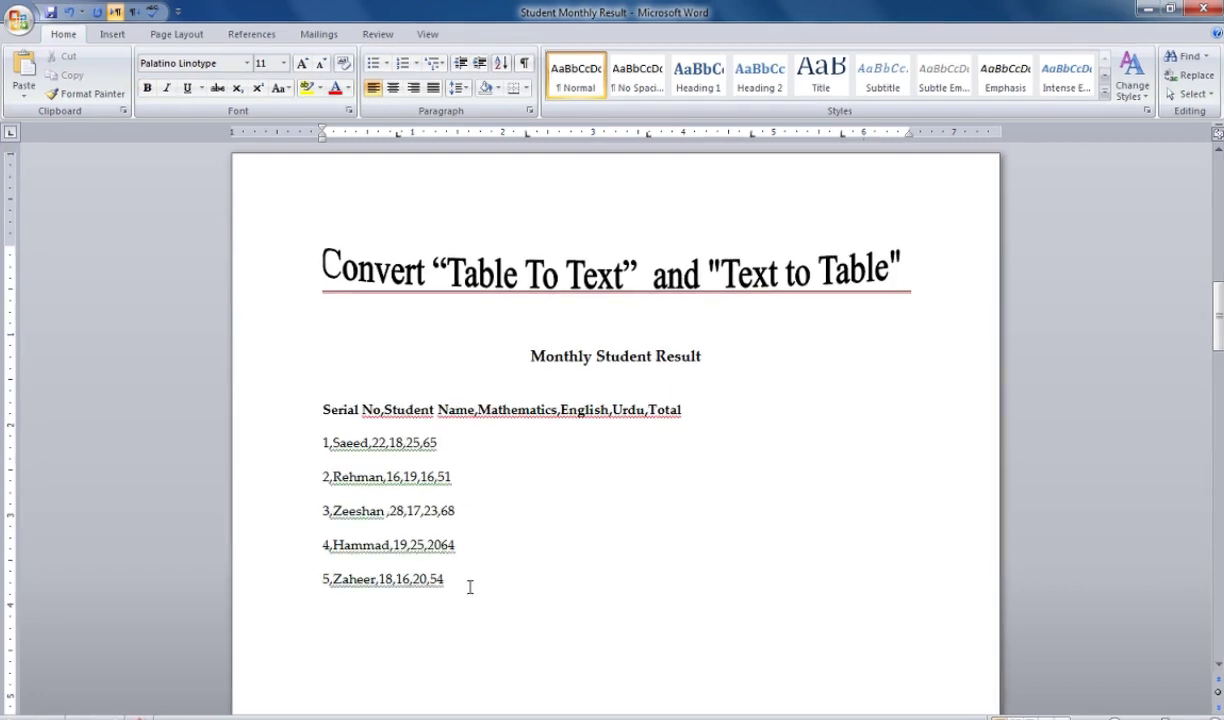
left_click_drag(468, 583, 323, 405)
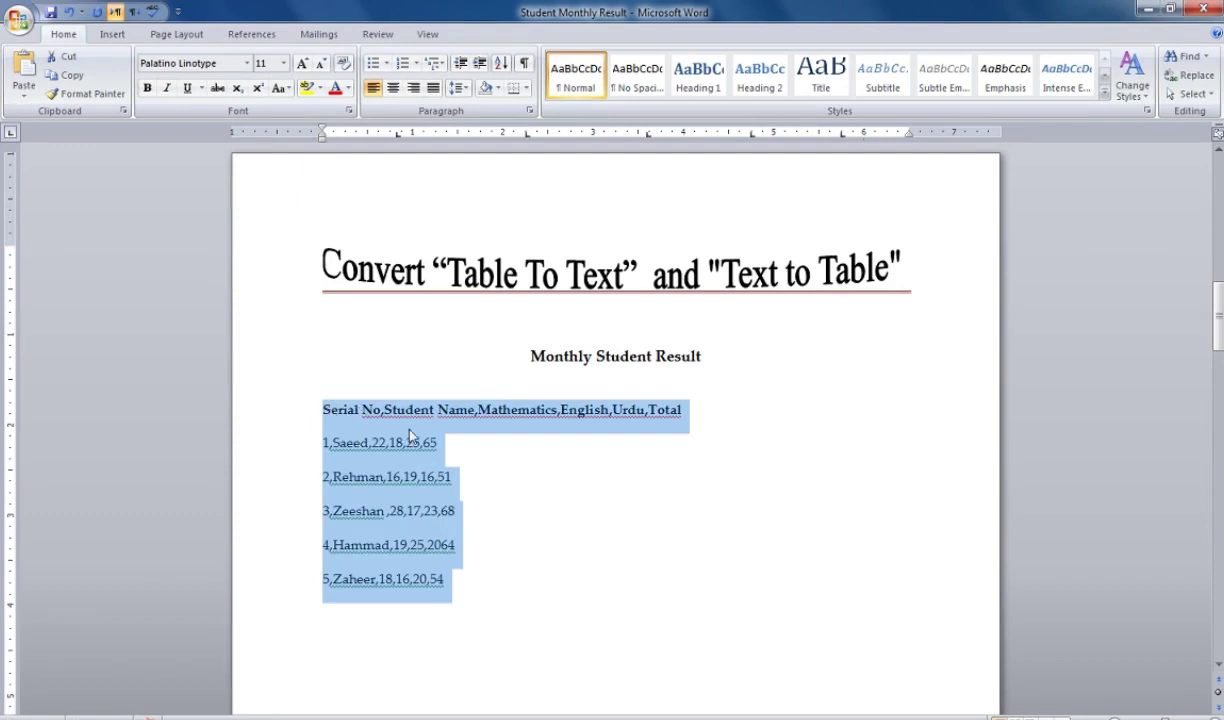
Convert the comma-separated student lines into a six-column table, using Commas as the separator.
left_click(112, 34)
left_click(140, 75)
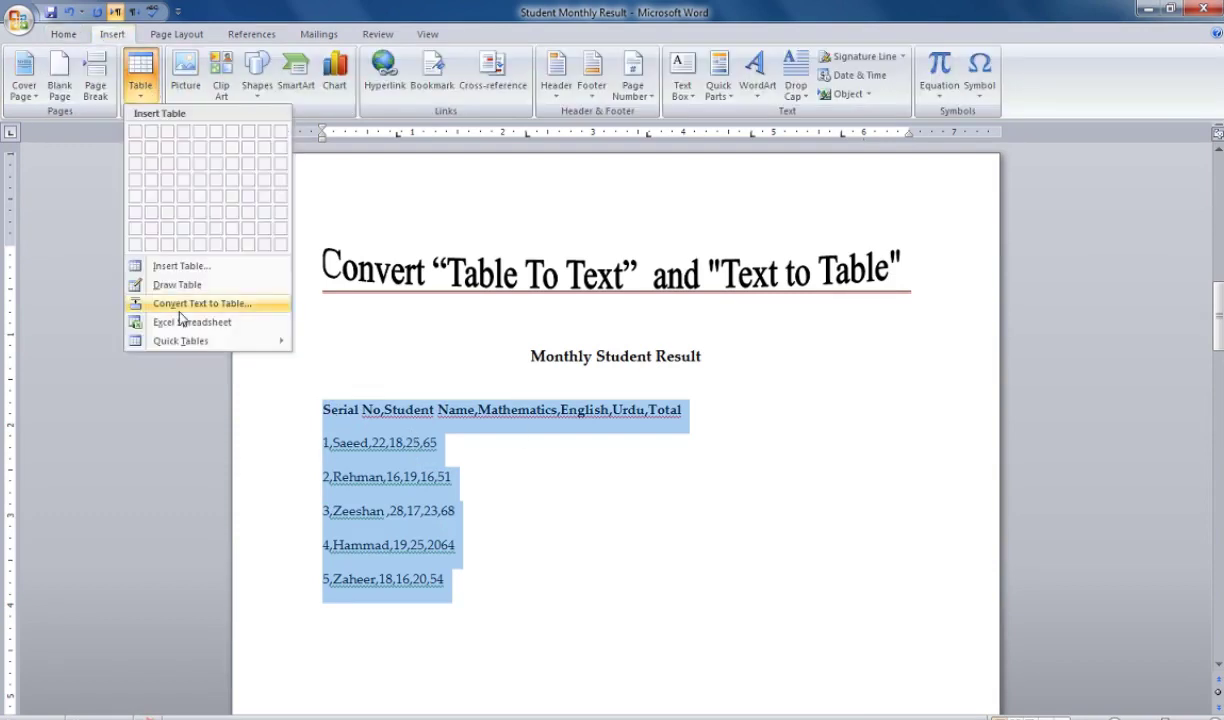
left_click(230, 303)
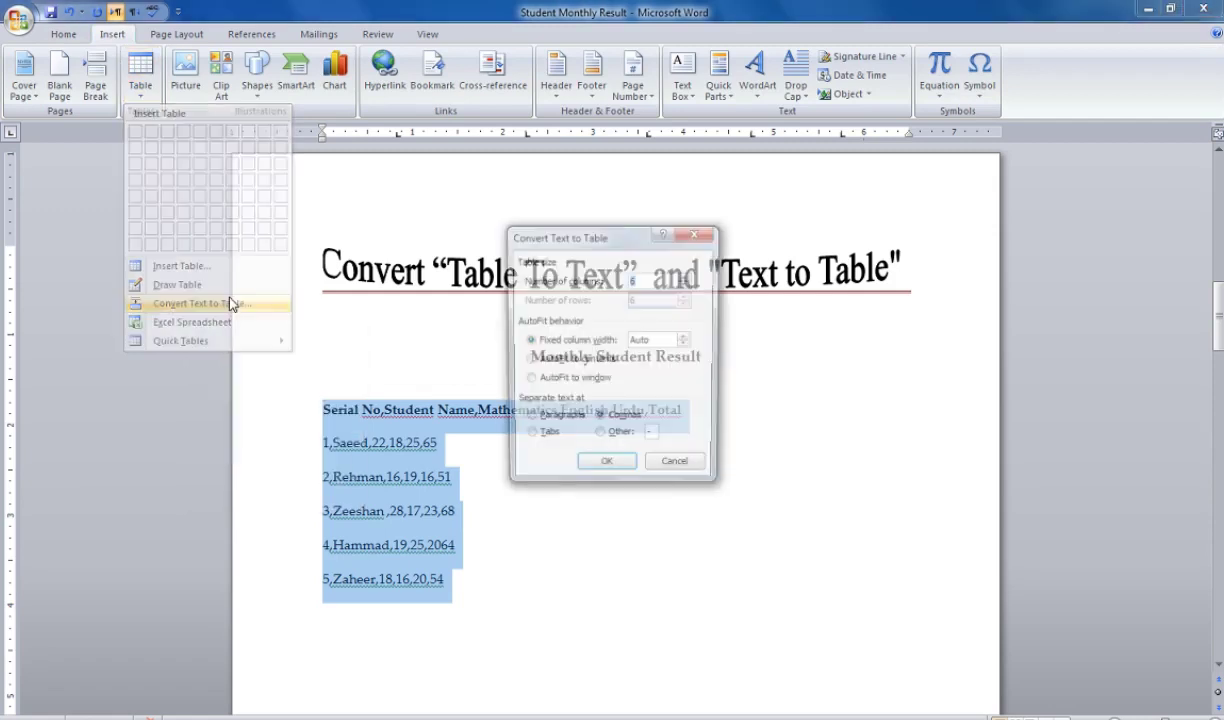
left_click(599, 437)
left_click(620, 422)
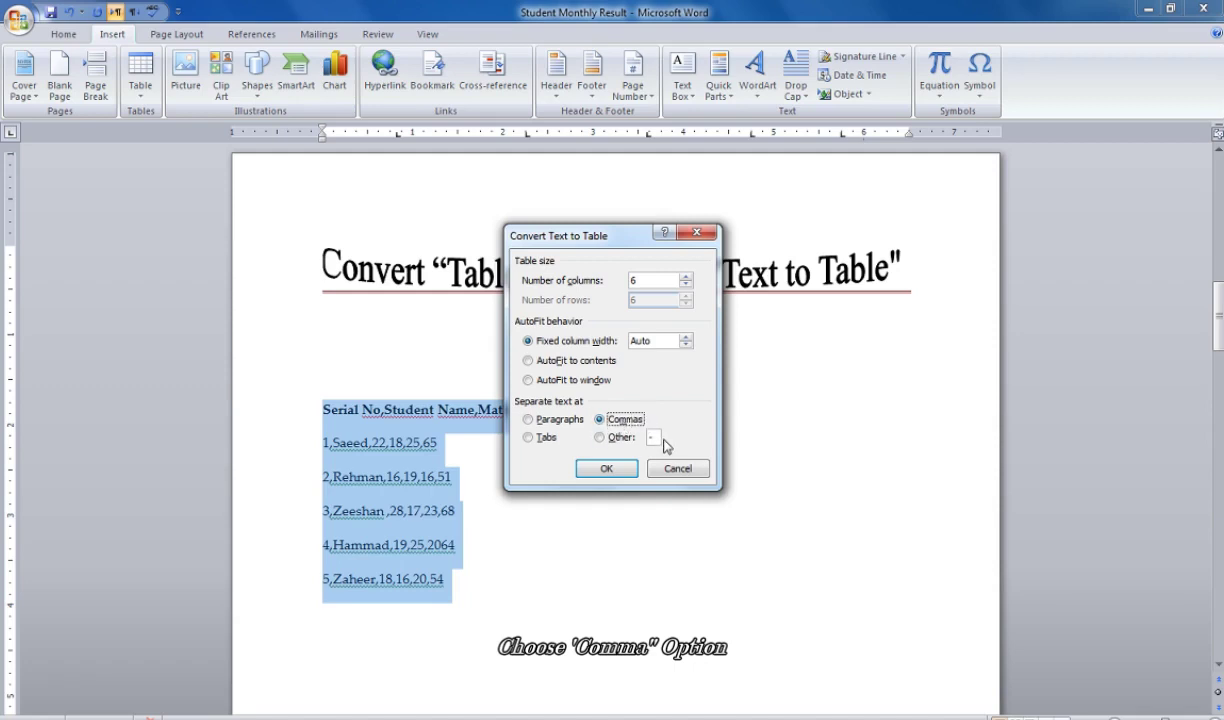
left_click(655, 437)
left_click(604, 466)
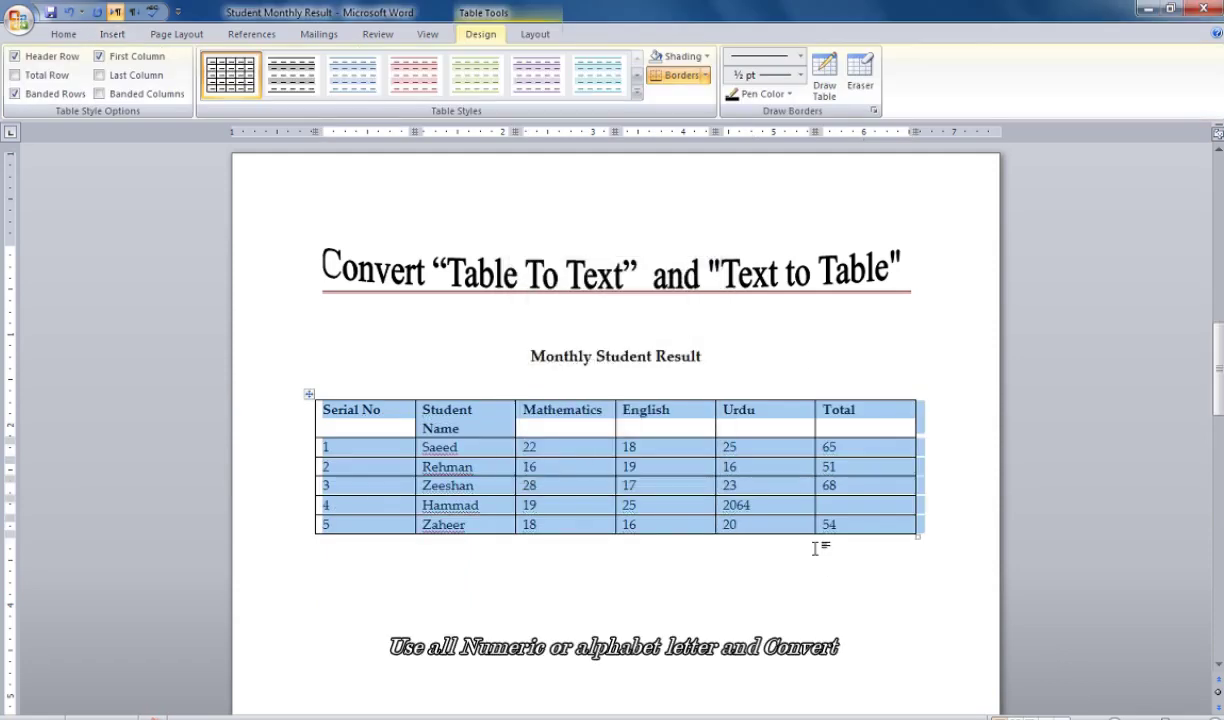
left_click(726, 588)
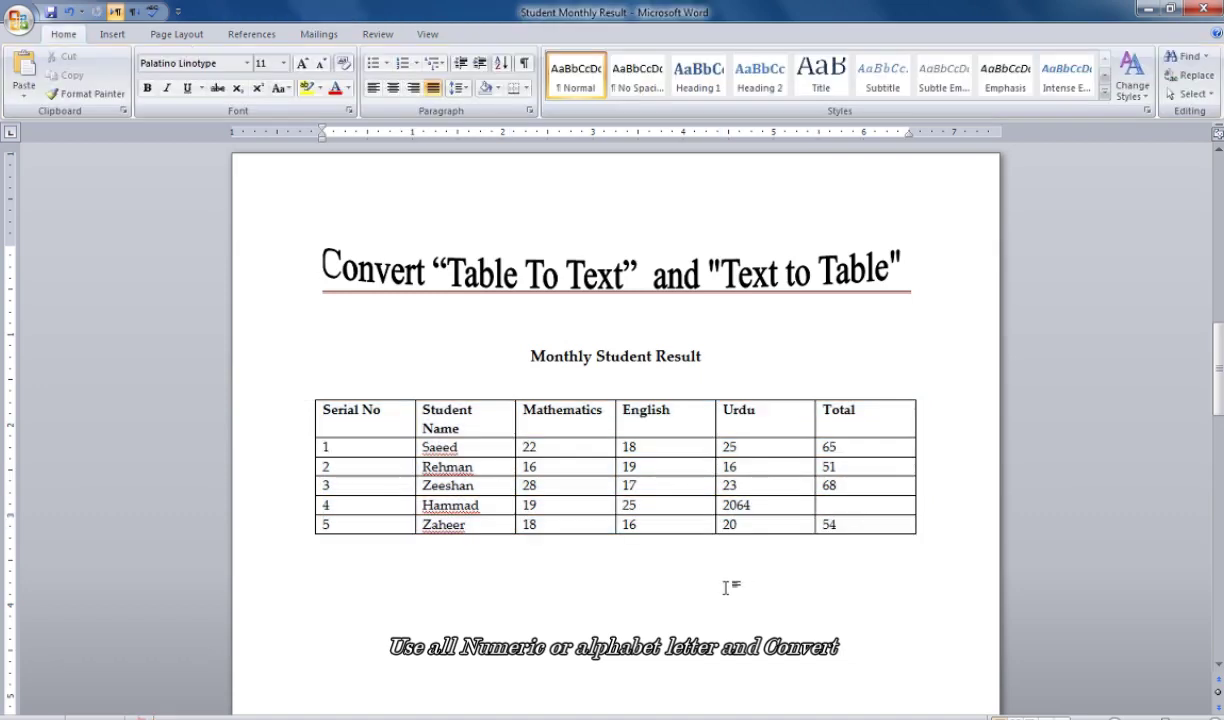